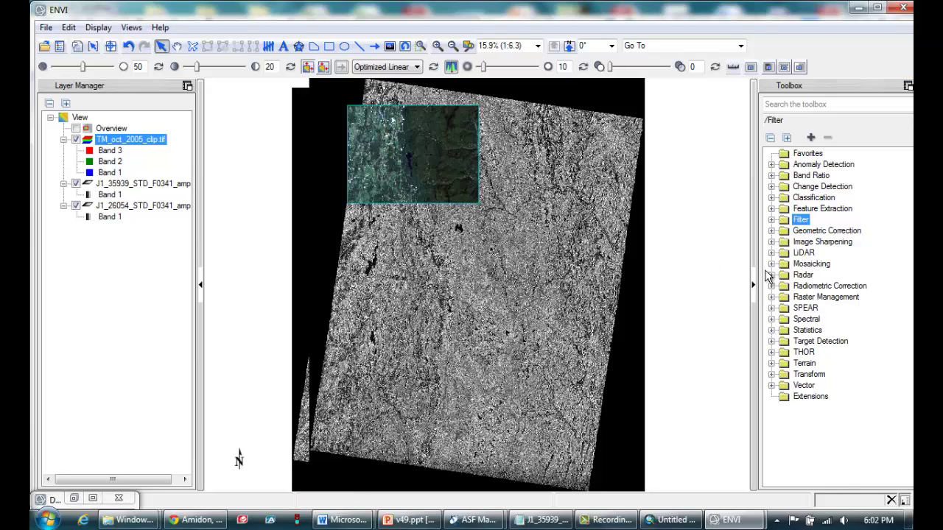
Open the New File Builder tool from the Raster Management tools.
{"action": "left_click", "coordinate": [772, 298]}
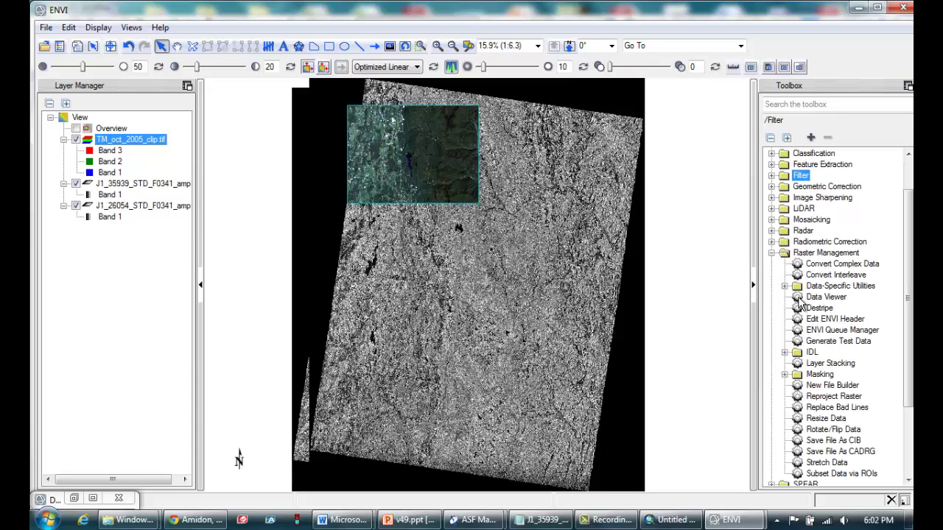
{"action": "left_click", "coordinate": [841, 256]}
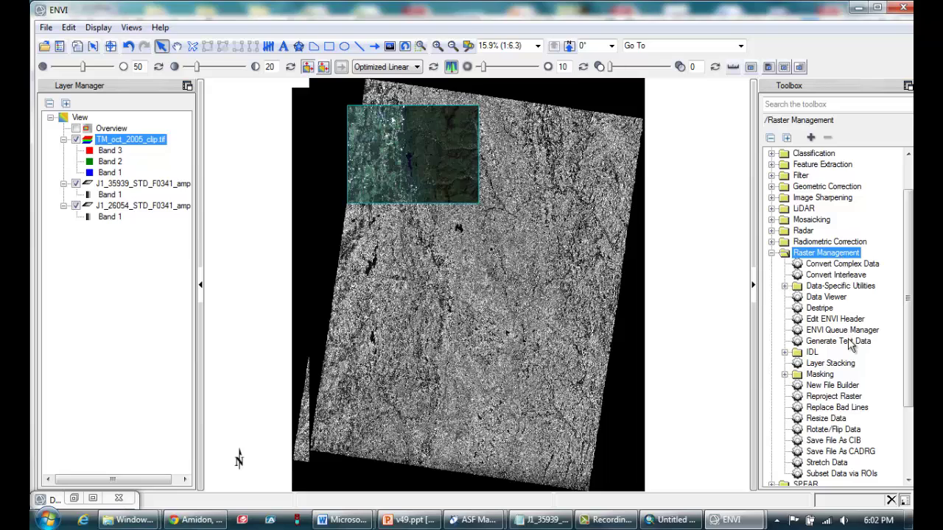
{"action": "left_click", "coordinate": [829, 422]}
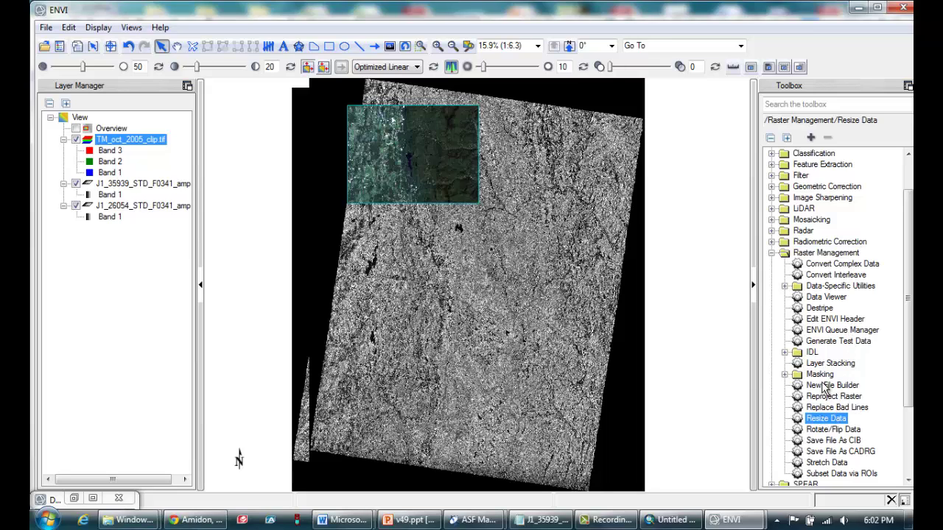
{"action": "left_click", "coordinate": [823, 388]}
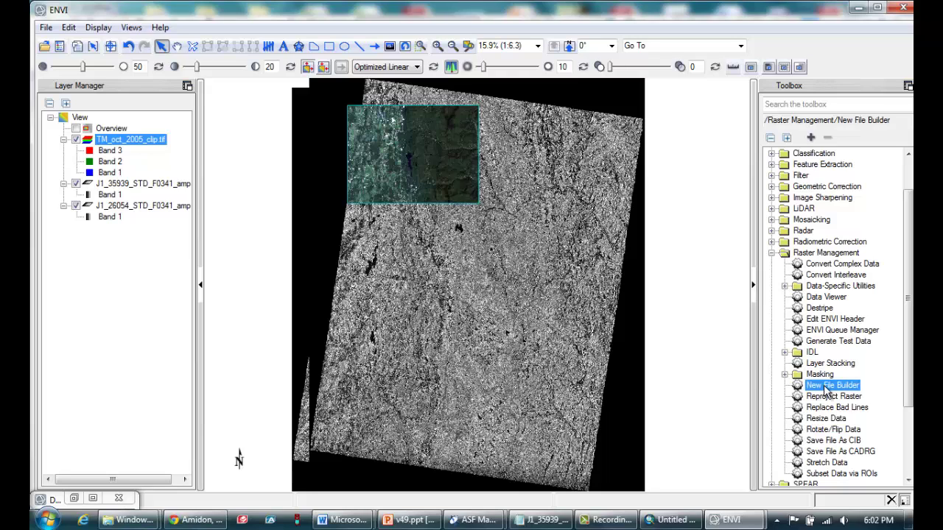
{"action": "double_click", "coordinate": [824, 388]}
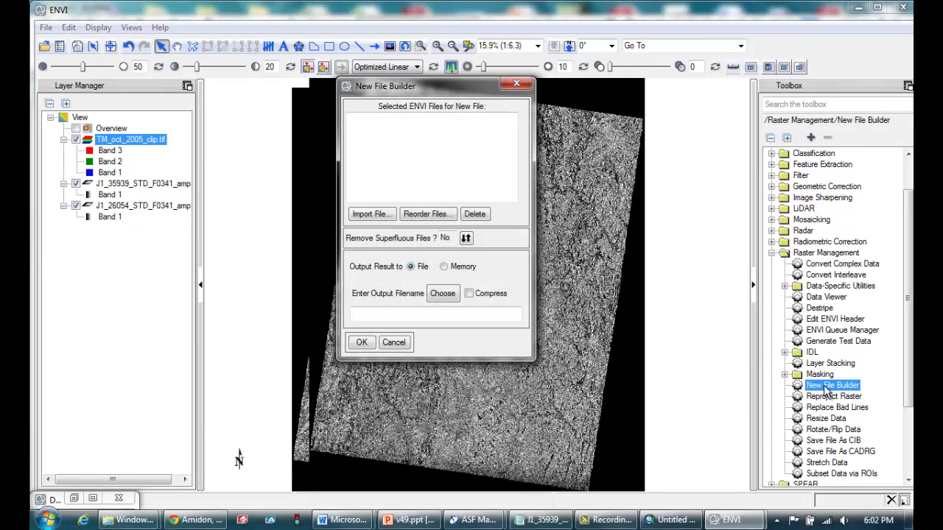
Import J1_26054_STD_F0341_amp.tif into the new file, spatially subset to the extent of TM_oct_2005_clip.tif.
{"action": "left_click", "coordinate": [382, 215]}
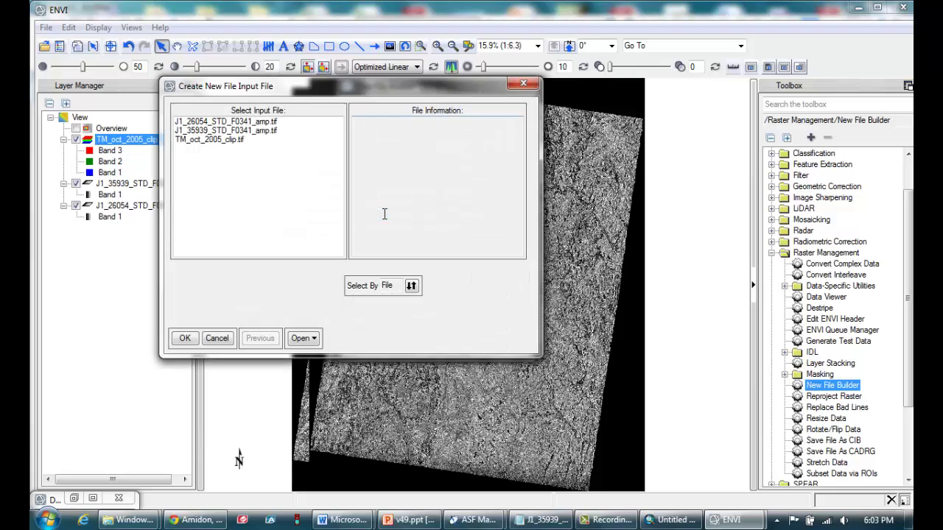
{"action": "left_click", "coordinate": [255, 121]}
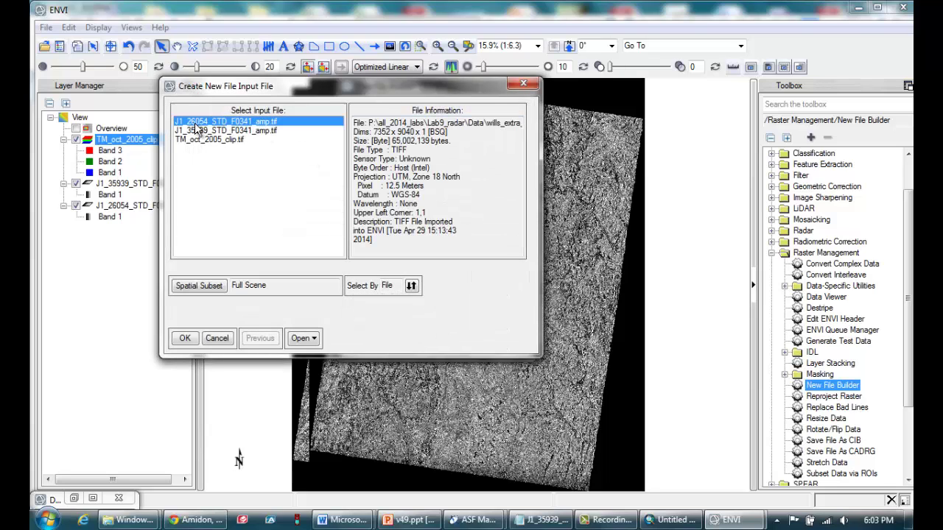
{"action": "left_click", "coordinate": [199, 287]}
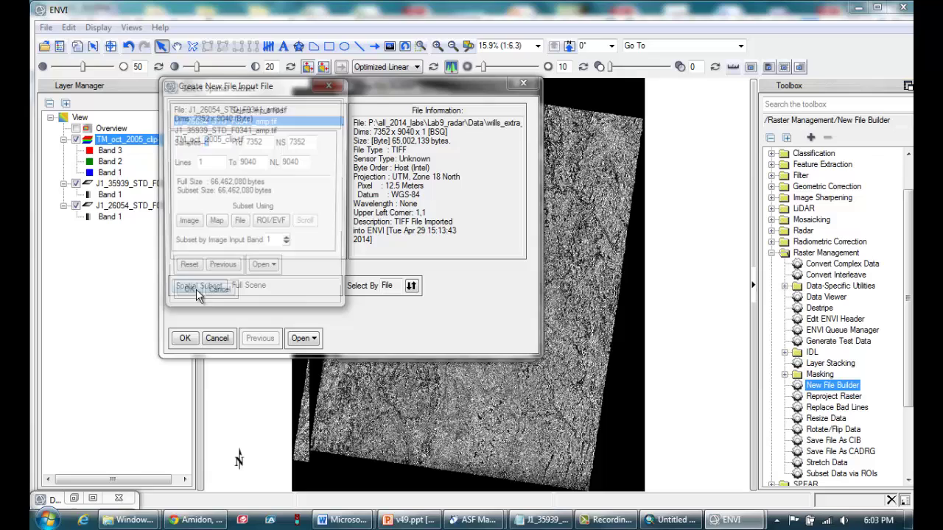
{"action": "left_click", "coordinate": [238, 223]}
{"action": "left_click", "coordinate": [215, 142]}
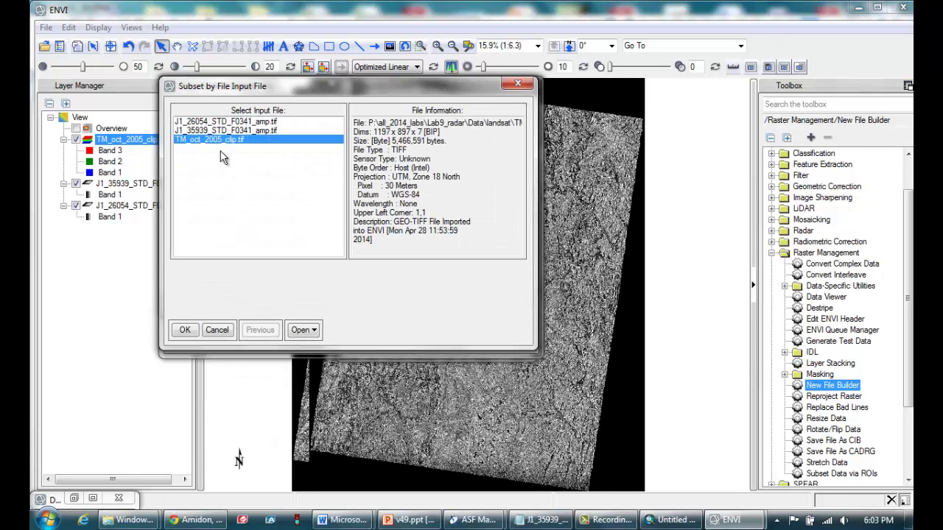
{"action": "left_click", "coordinate": [185, 330]}
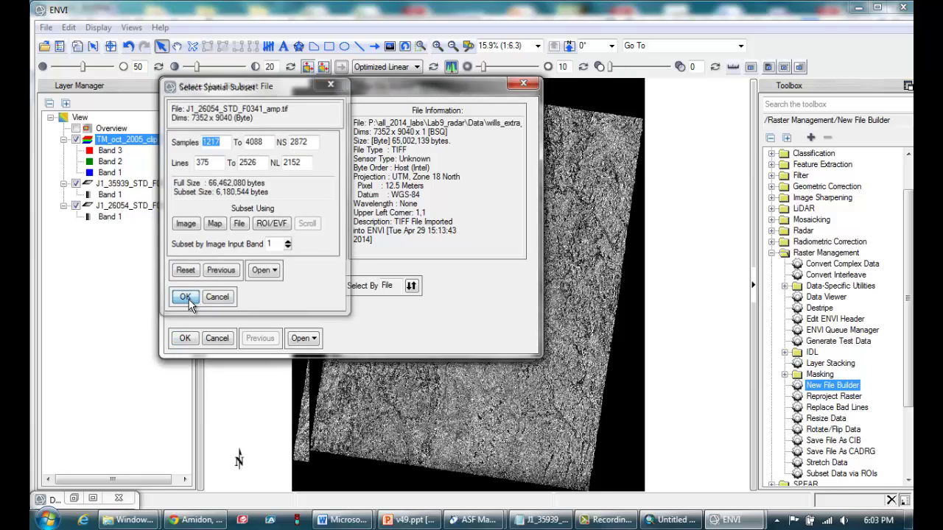
{"action": "left_click", "coordinate": [185, 298]}
{"action": "left_click", "coordinate": [185, 338]}
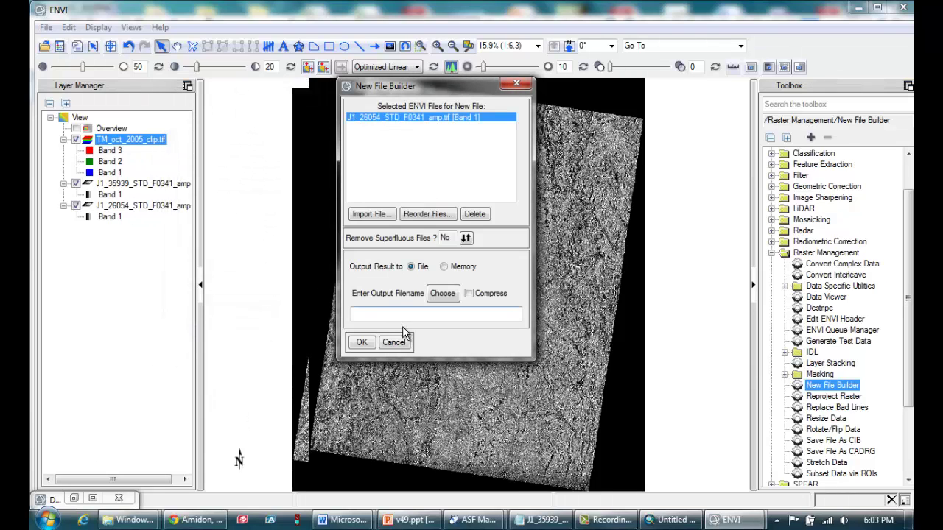
Set the output to 26054_clip.tif in the Lab9_radar\Data\processed_radar folder and build the clipped file.
{"action": "left_click", "coordinate": [404, 316]}
{"action": "key", "text": "ctrl+v"}
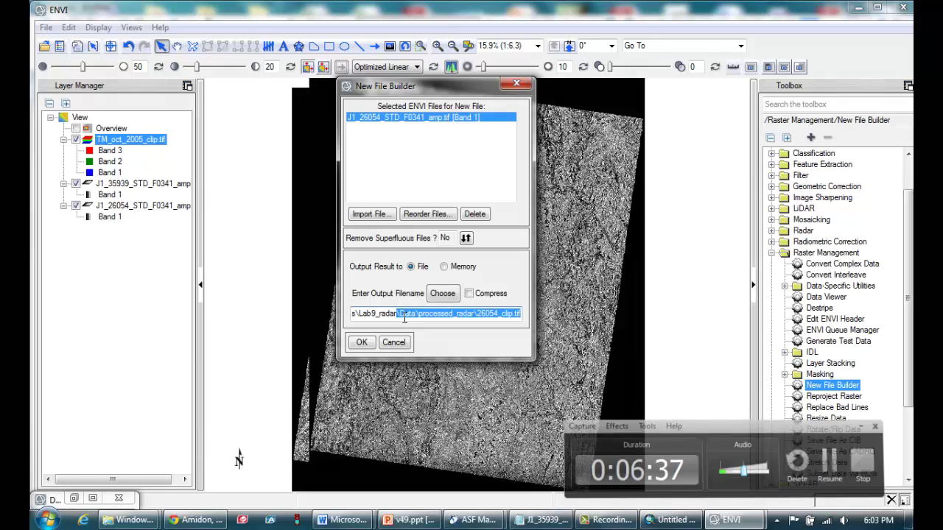
{"action": "left_click_drag", "start_coordinate": [477, 315], "coordinate": [520, 314]}
{"action": "left_click", "coordinate": [506, 314]}
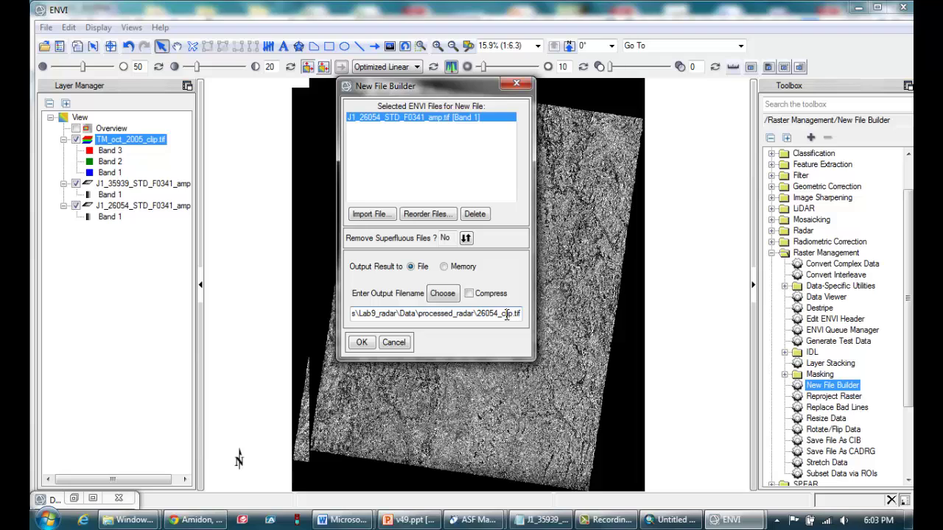
{"action": "left_click", "coordinate": [361, 344]}
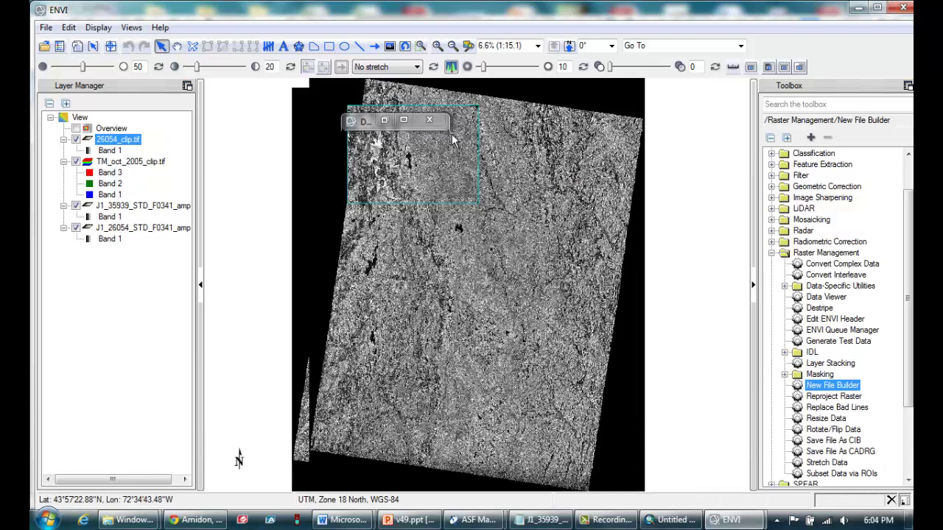
{"action": "left_click", "coordinate": [383, 120]}
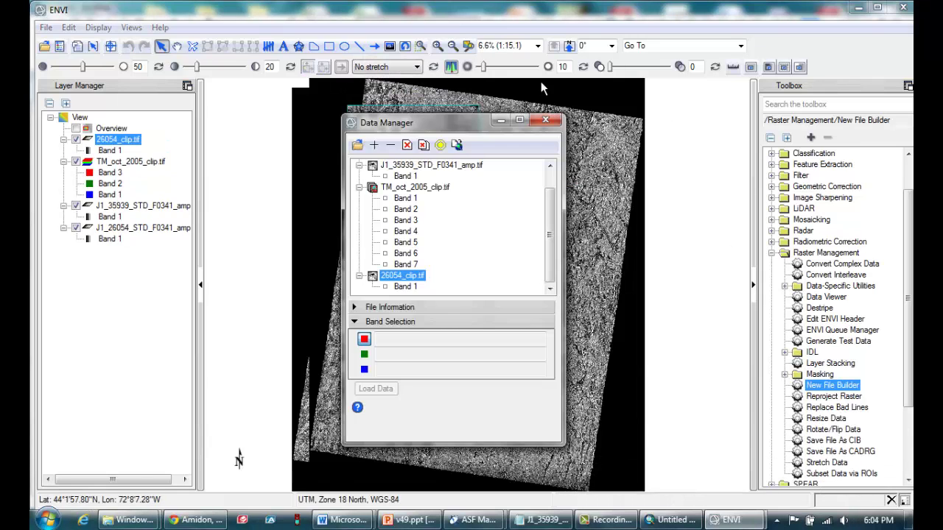
{"action": "left_click", "coordinate": [500, 121]}
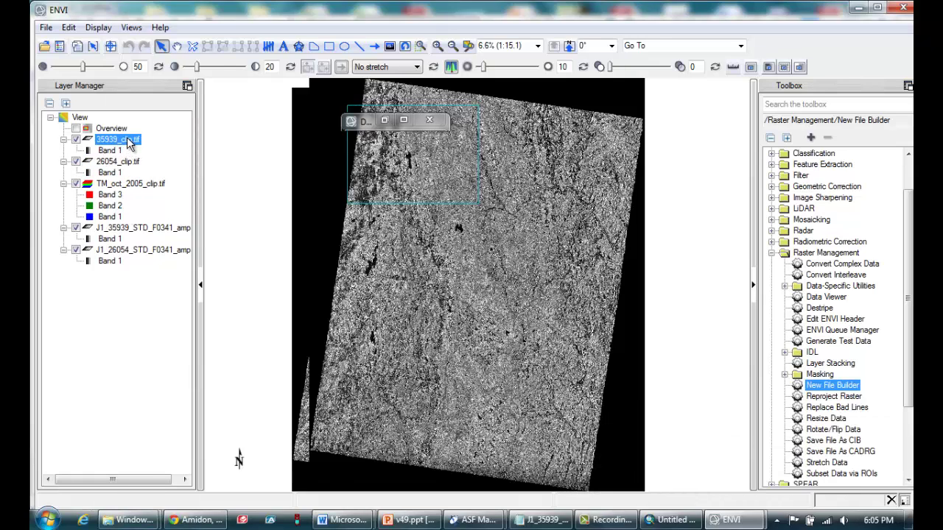
Remove the unclipped J1_26054_STD_F0341_amp and J1_35939_STD_F0341_amp layers from the view.
{"action": "left_click", "coordinate": [119, 231]}
{"action": "right_click", "coordinate": [112, 251]}
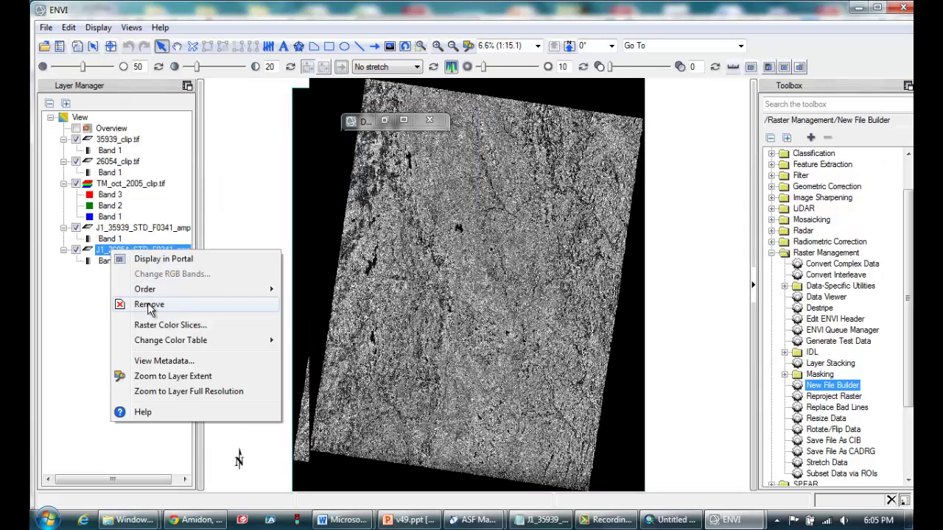
{"action": "left_click", "coordinate": [148, 305]}
{"action": "right_click", "coordinate": [119, 228]}
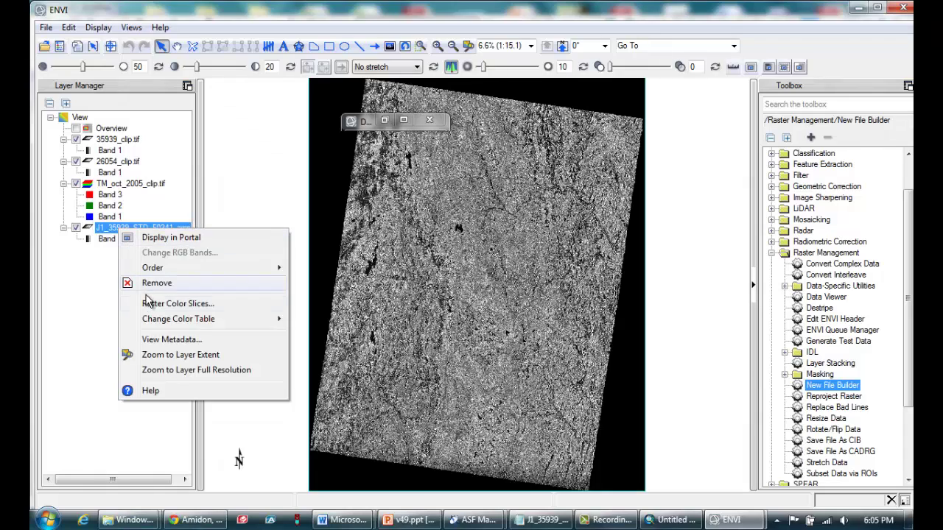
{"action": "left_click", "coordinate": [156, 283]}
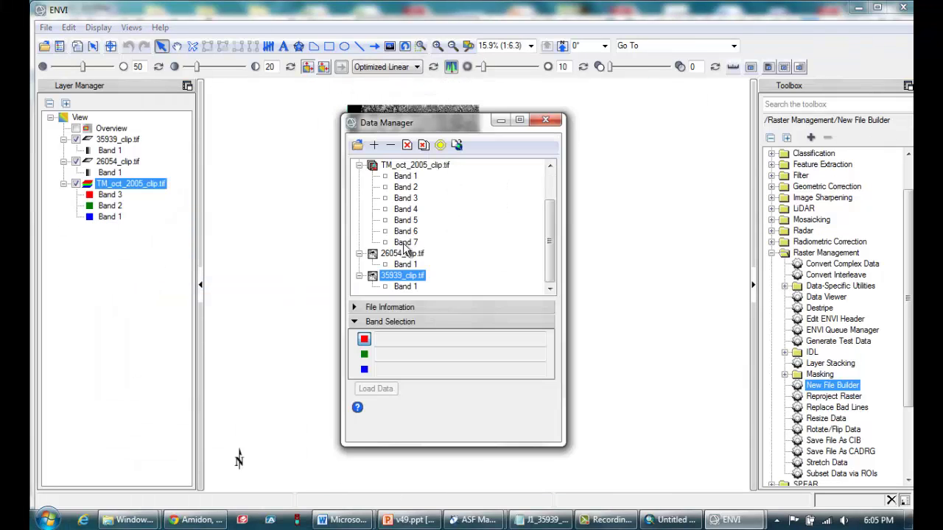
Close the J1_26054_STD_F0341_amp.tif and J1_35939_STD_F0341_amp.tif source files in the Data Manager.
{"action": "left_click_drag", "start_coordinate": [547, 240], "coordinate": [547, 199]}
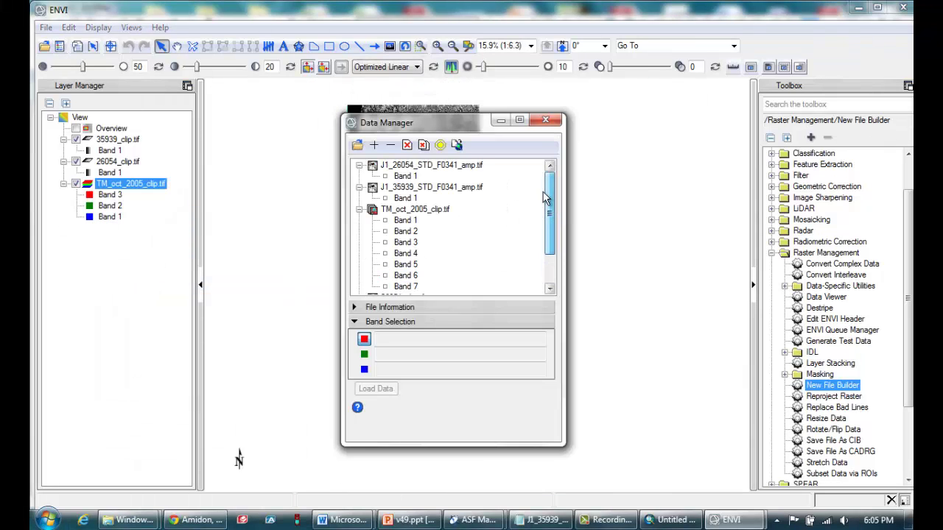
{"action": "left_click", "coordinate": [431, 167]}
{"action": "left_click", "coordinate": [407, 145]}
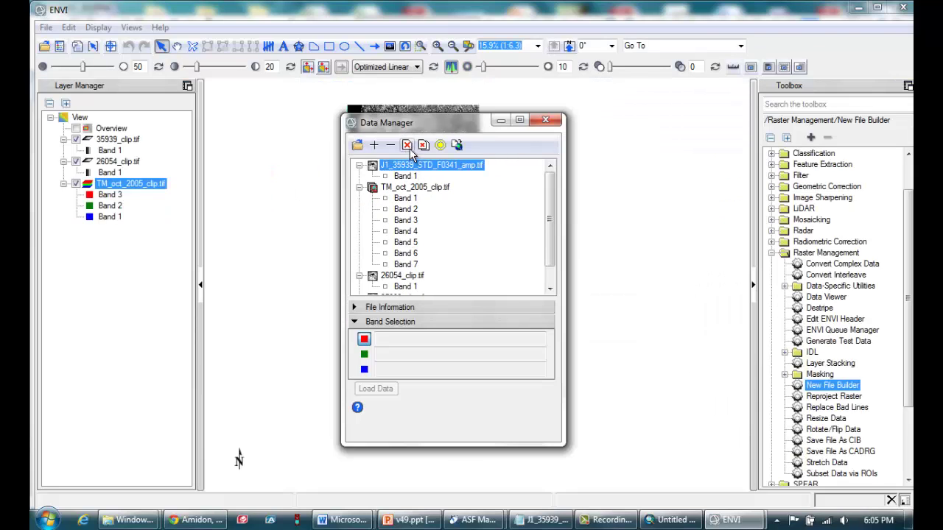
{"action": "left_click", "coordinate": [407, 145]}
{"action": "left_click", "coordinate": [500, 119]}
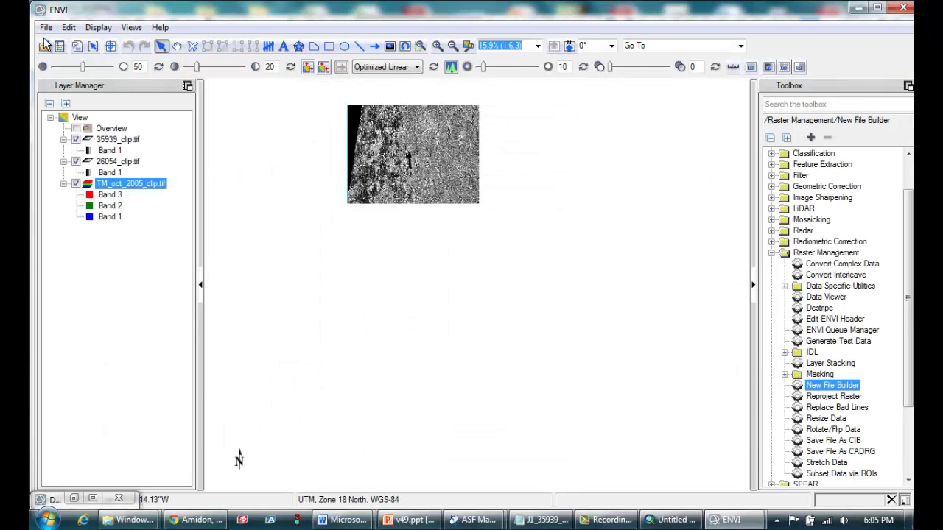
Compare the two clipped radar images up close by repeatedly switching the visibility of the 35939_clip.tif layer.
{"action": "left_click", "coordinate": [420, 46]}
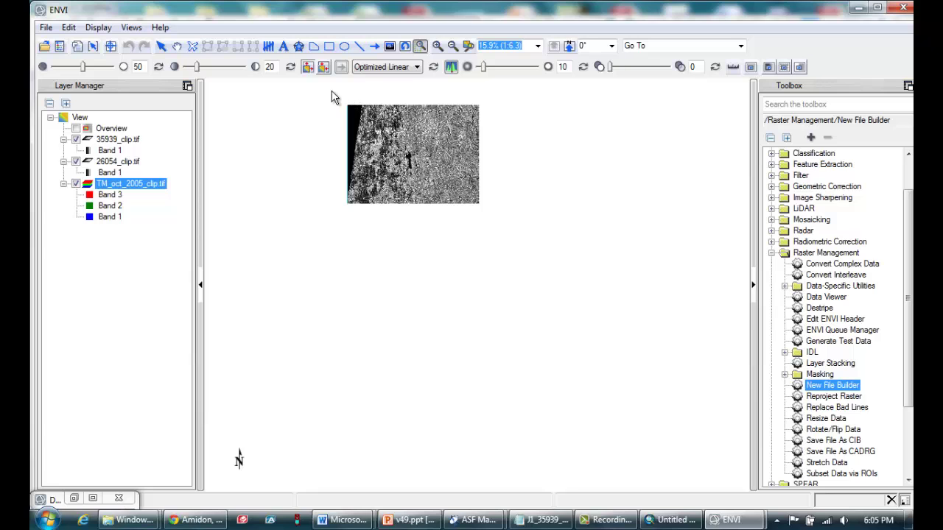
{"action": "left_click_drag", "start_coordinate": [493, 201], "coordinate": [418, 73]}
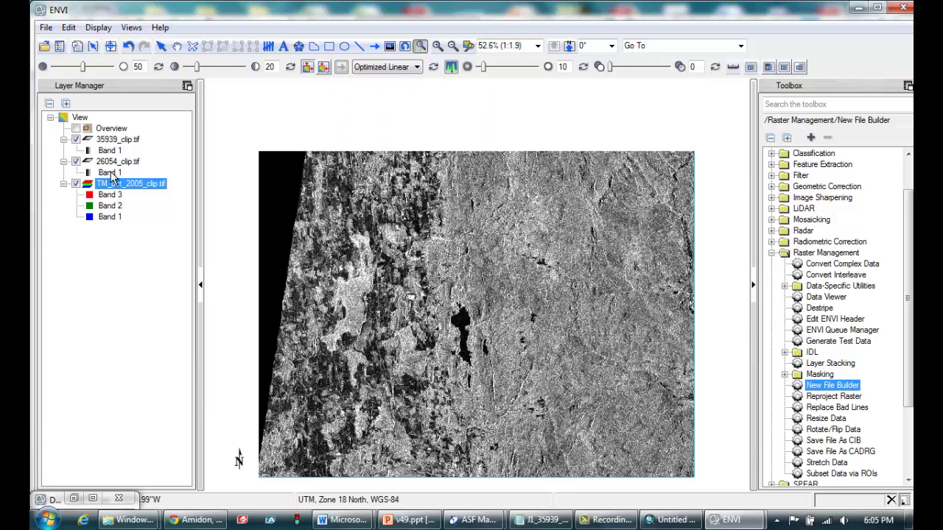
{"action": "left_click", "coordinate": [75, 140]}
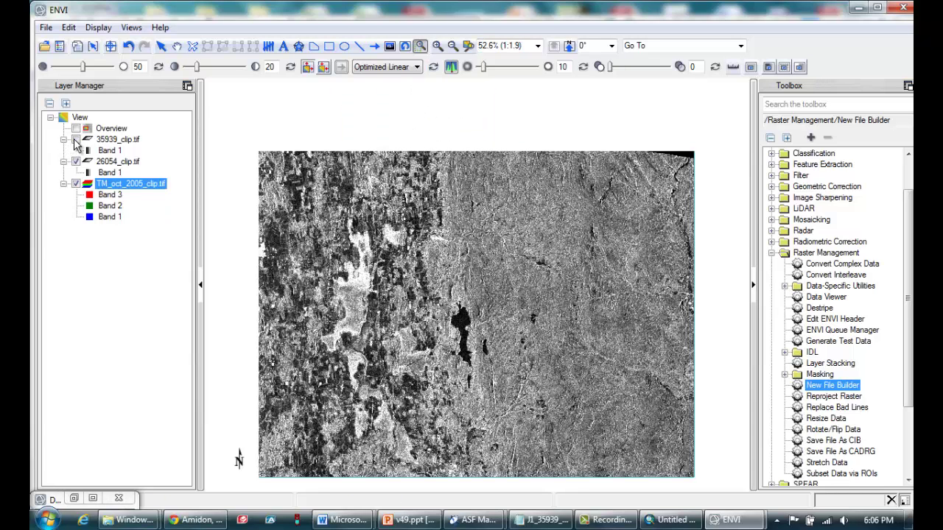
{"action": "left_click", "coordinate": [75, 140]}
{"action": "left_click", "coordinate": [75, 140]}
{"action": "left_click", "coordinate": [75, 139]}
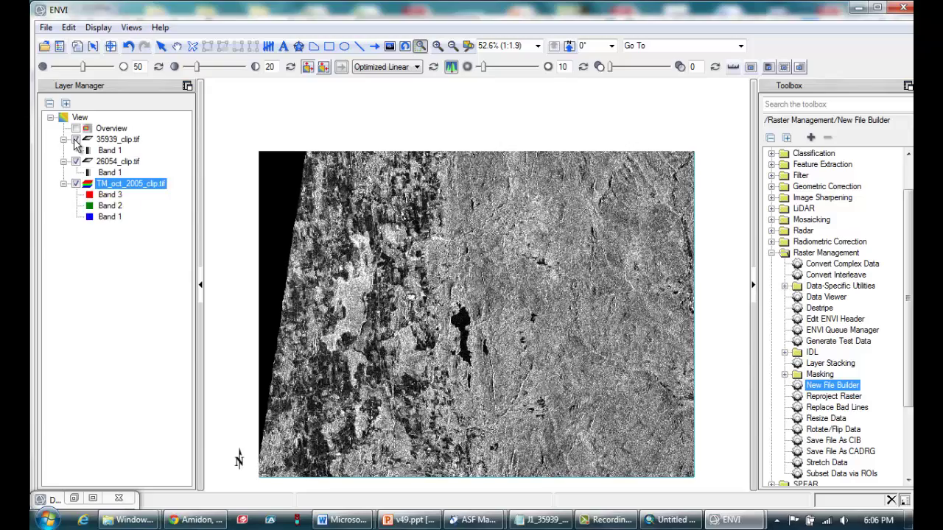
{"action": "left_click", "coordinate": [76, 140]}
{"action": "left_click", "coordinate": [75, 140]}
{"action": "left_click", "coordinate": [75, 140]}
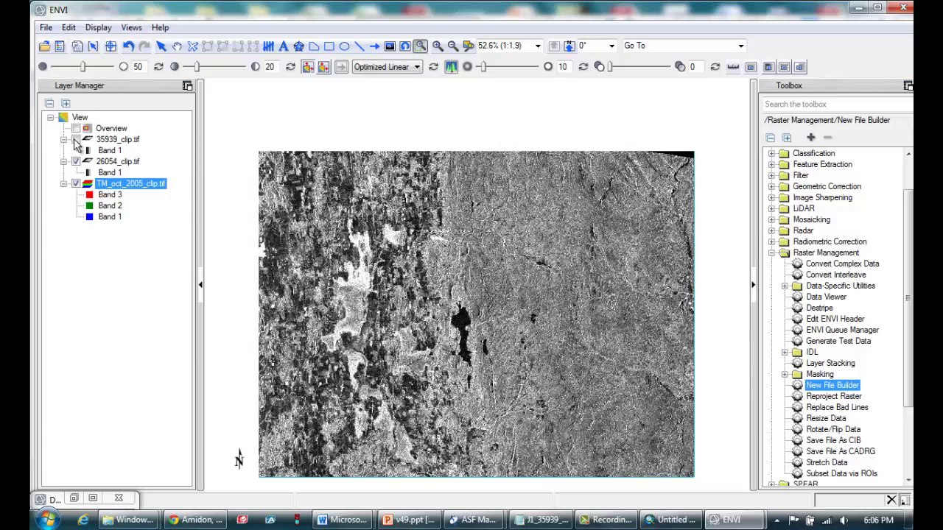
{"action": "left_click", "coordinate": [75, 140]}
{"action": "left_click", "coordinate": [75, 140]}
Switch to ArcMap and add 26054_clip.tif and 35939_clip.tif from the Lab9_radar\Data\processed_radar folder to the map.
{"action": "key", "text": "alt+Tab"}
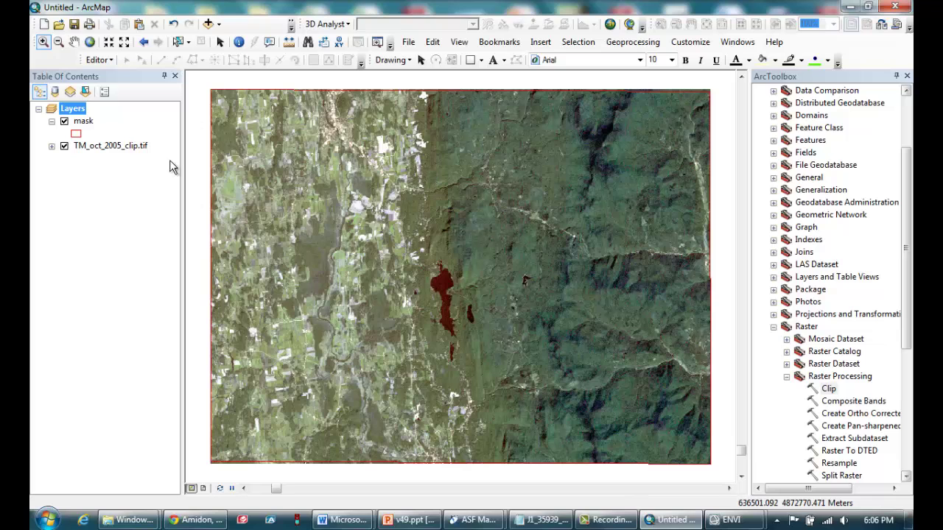
{"action": "left_click", "coordinate": [126, 150]}
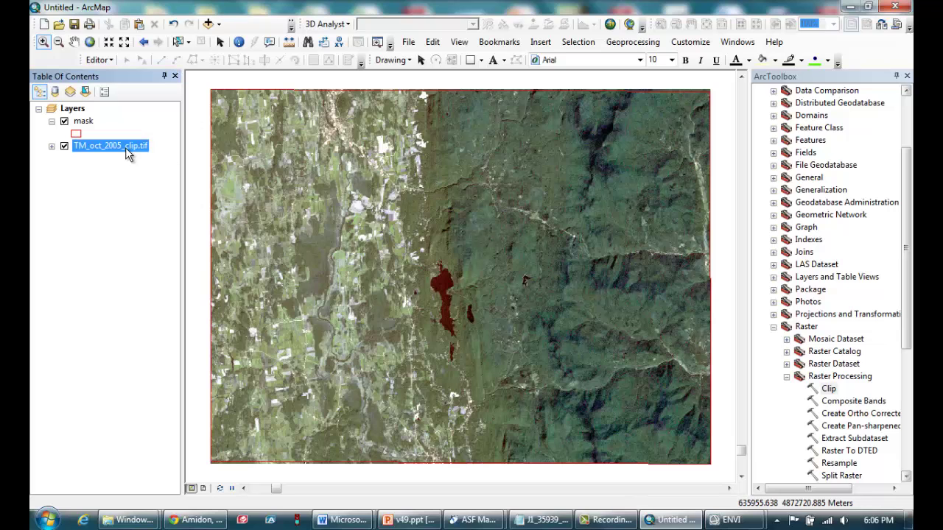
{"action": "left_click", "coordinate": [208, 24]}
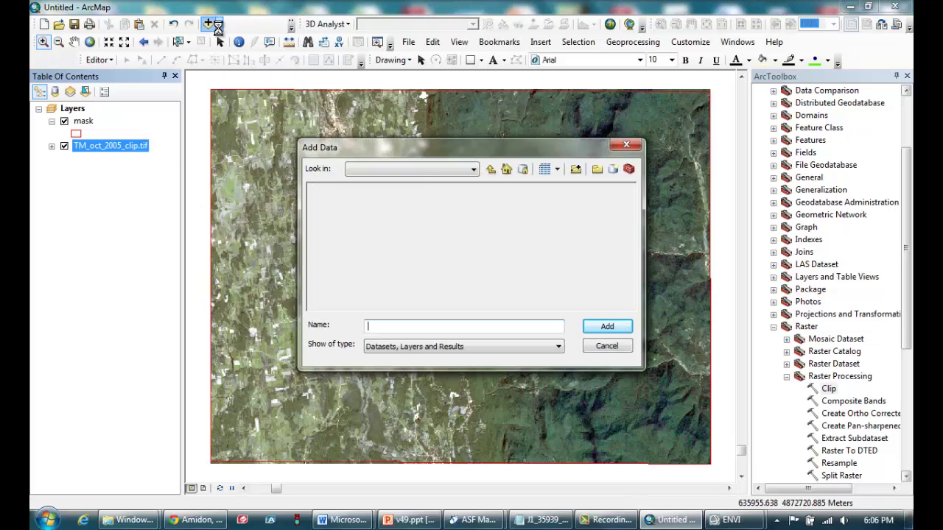
{"action": "left_click", "coordinate": [422, 174]}
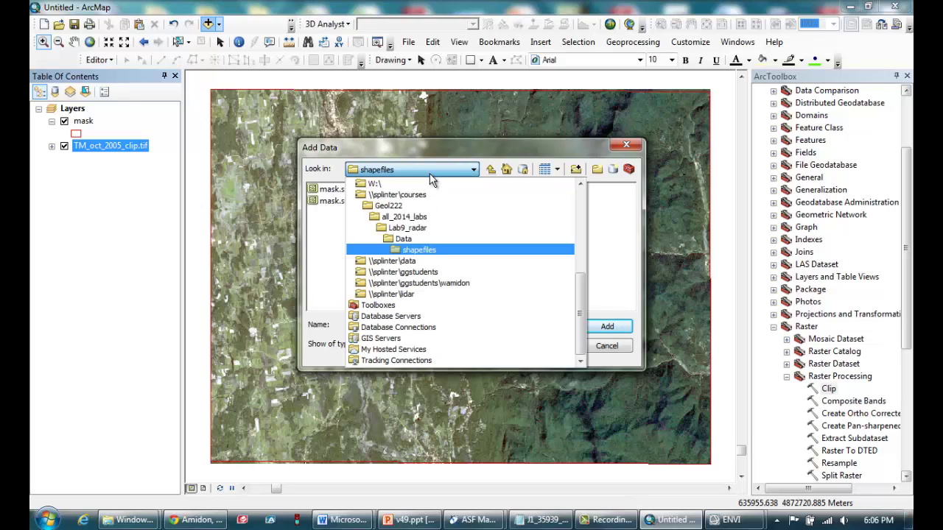
{"action": "left_click", "coordinate": [417, 228]}
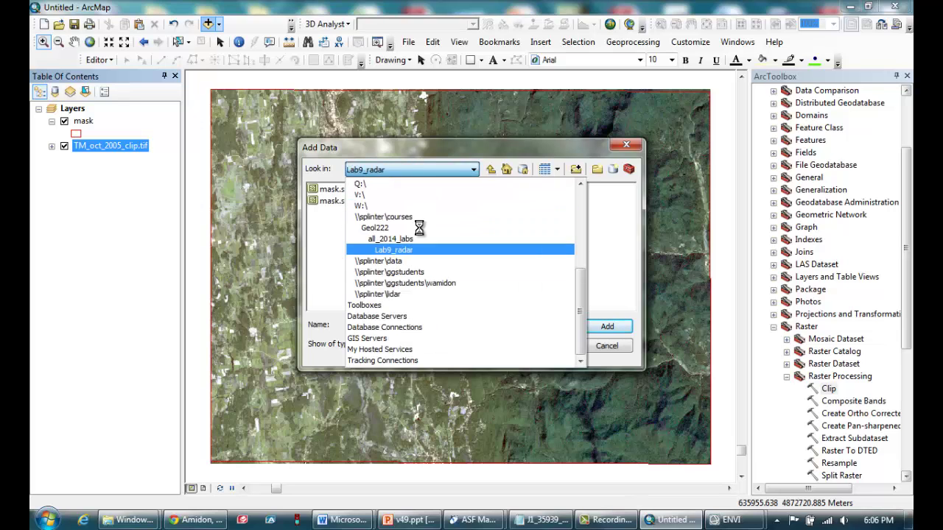
{"action": "double_click", "coordinate": [327, 189]}
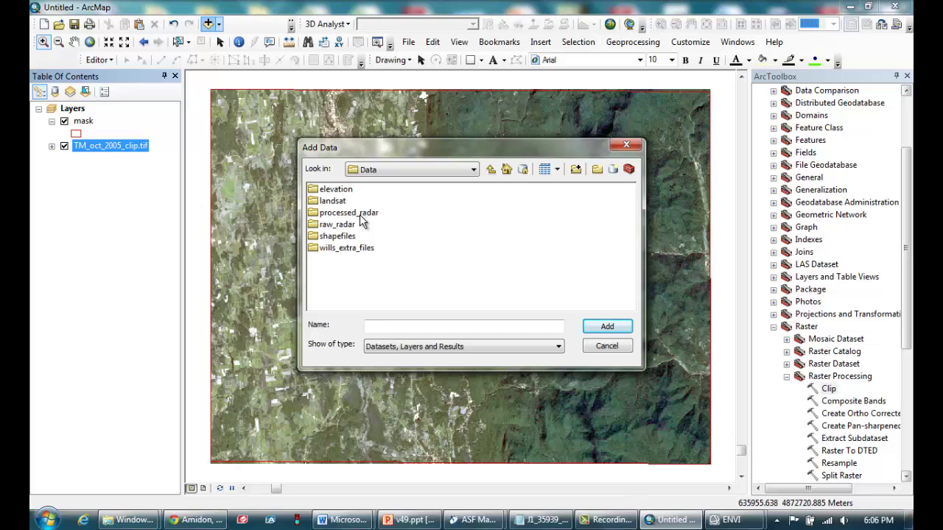
{"action": "double_click", "coordinate": [360, 213]}
{"action": "left_click", "coordinate": [356, 191]}
{"action": "left_click", "coordinate": [352, 203], "text": "shift"}
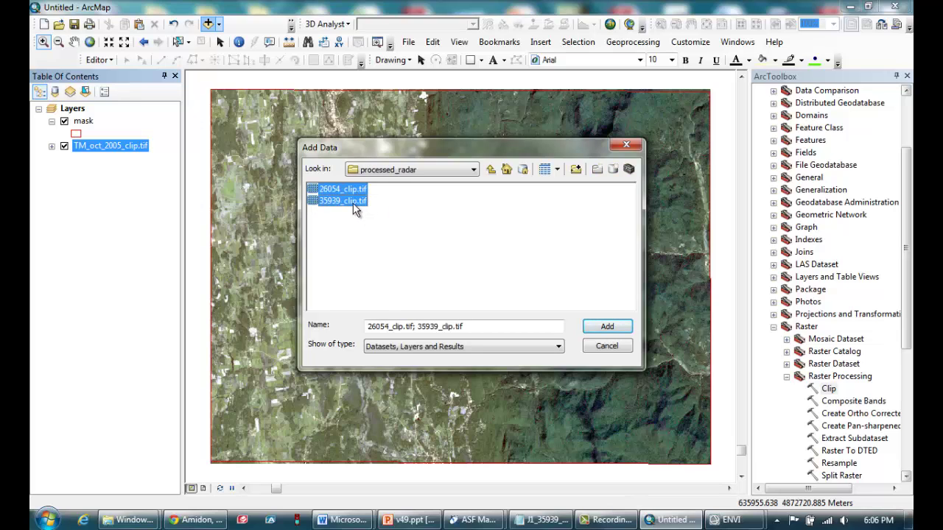
{"action": "left_click", "coordinate": [607, 326]}
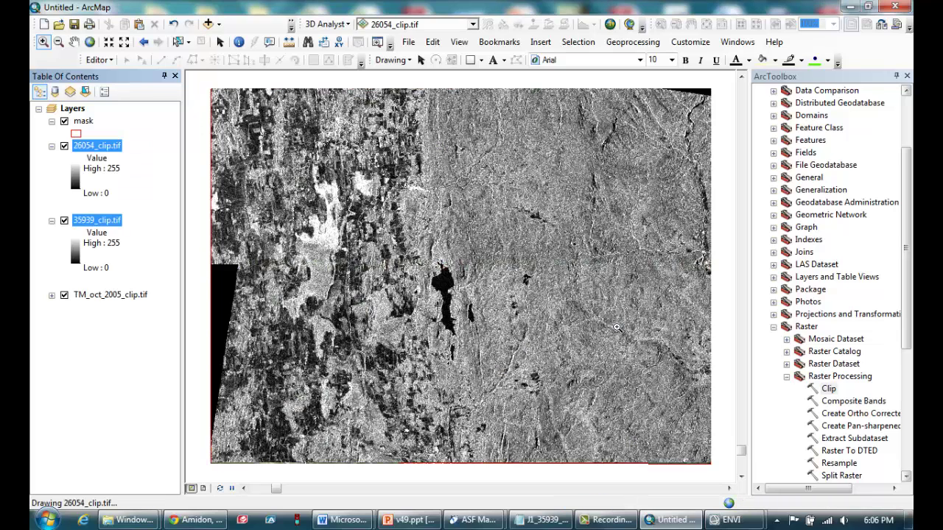
Compare the two clipped radar rasters by switching the visibility of 26054_clip.tif and 35939_clip.tif off and on.
{"action": "left_click", "coordinate": [65, 147]}
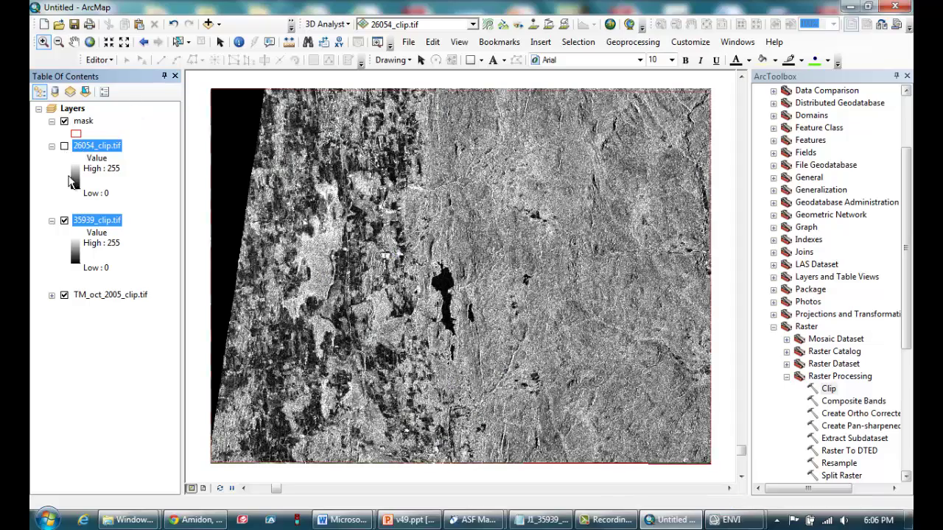
{"action": "left_click", "coordinate": [64, 220]}
{"action": "left_click", "coordinate": [65, 220]}
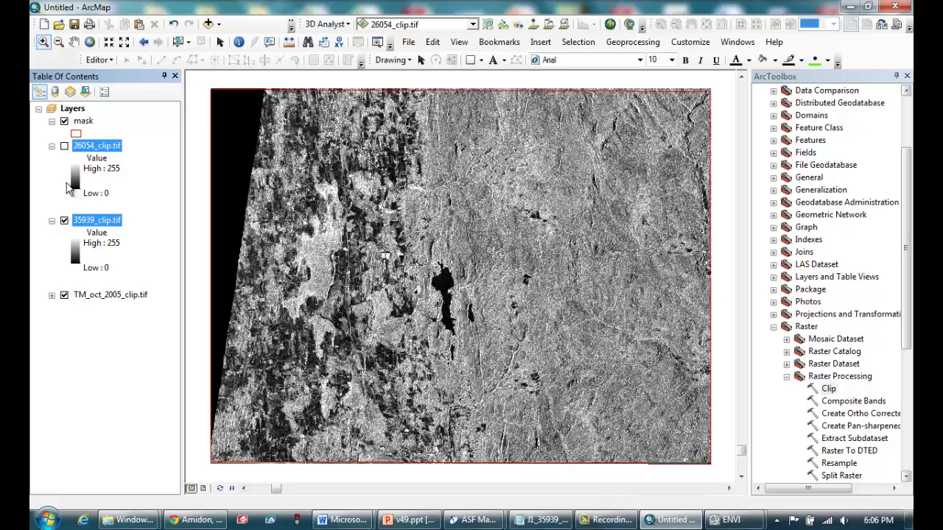
{"action": "left_click", "coordinate": [65, 147]}
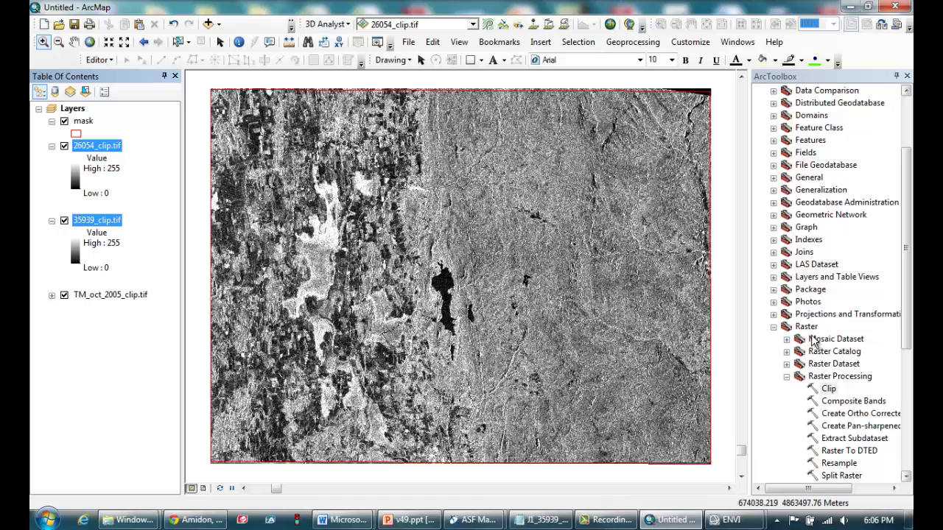
Collapse the Data Management toolset and open the Raster Calculator from the Spatial Analyst Map Algebra tools.
{"action": "left_click", "coordinate": [774, 327]}
{"action": "scroll", "coordinate": [784, 162], "scroll_direction": "up", "scroll_amount": 3}
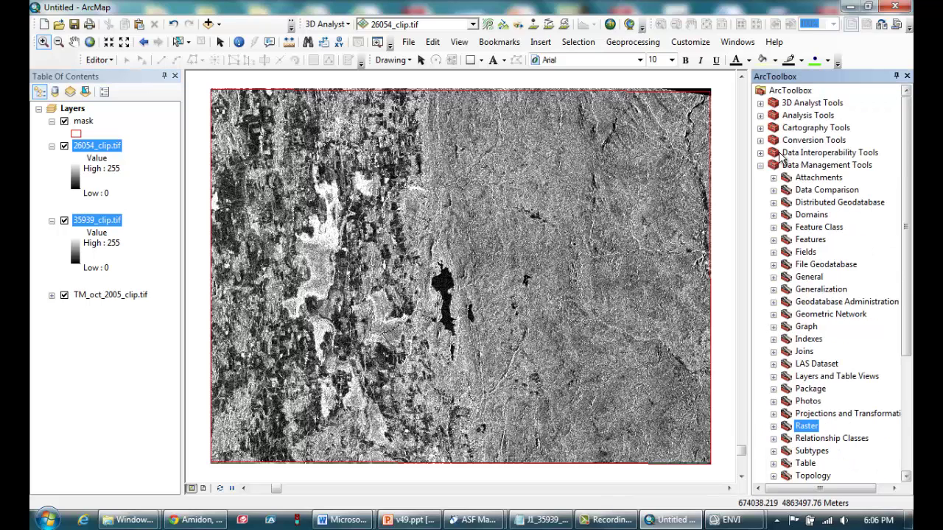
{"action": "left_click", "coordinate": [760, 166]}
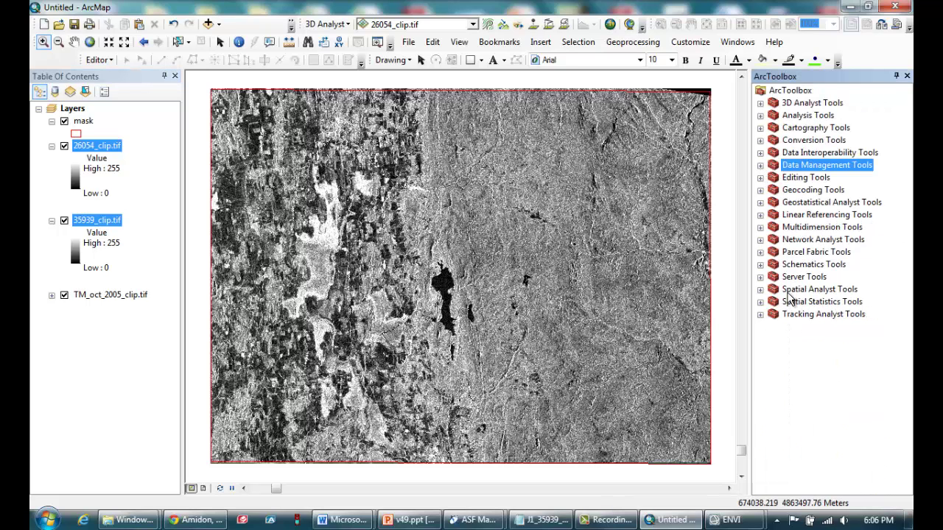
{"action": "left_click", "coordinate": [760, 290]}
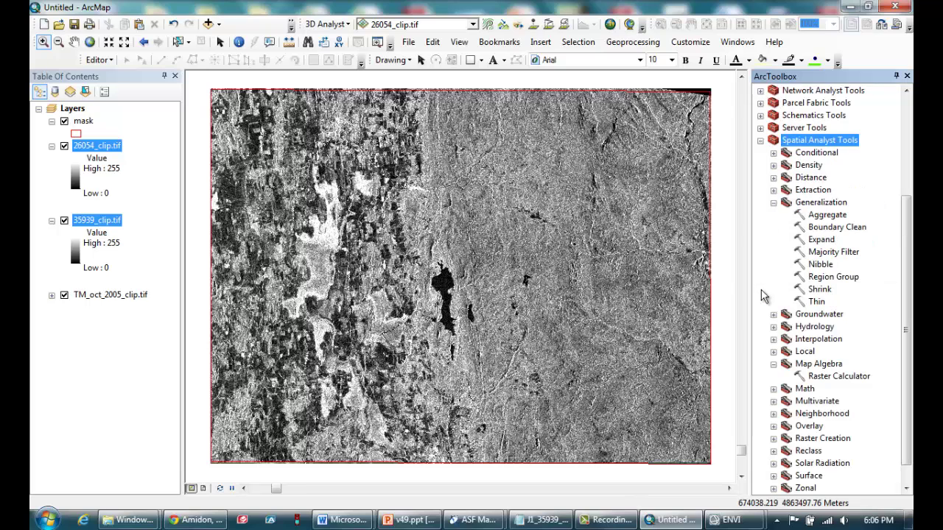
{"action": "left_click", "coordinate": [773, 202]}
{"action": "left_click", "coordinate": [809, 339]}
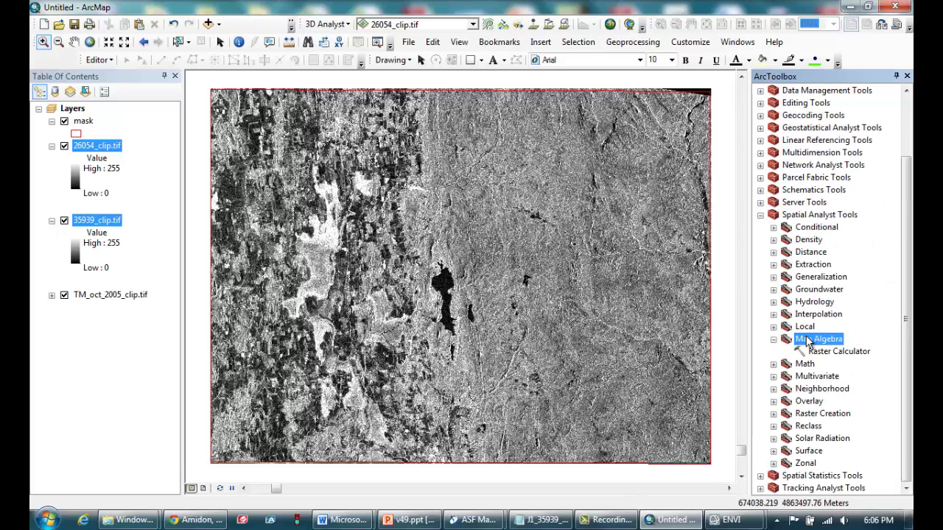
{"action": "left_click", "coordinate": [828, 352]}
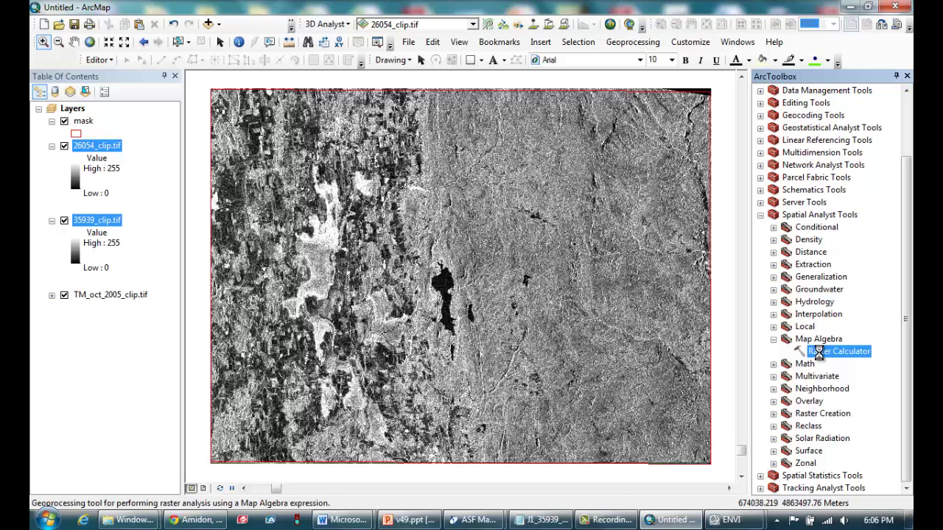
{"action": "double_click", "coordinate": [818, 352]}
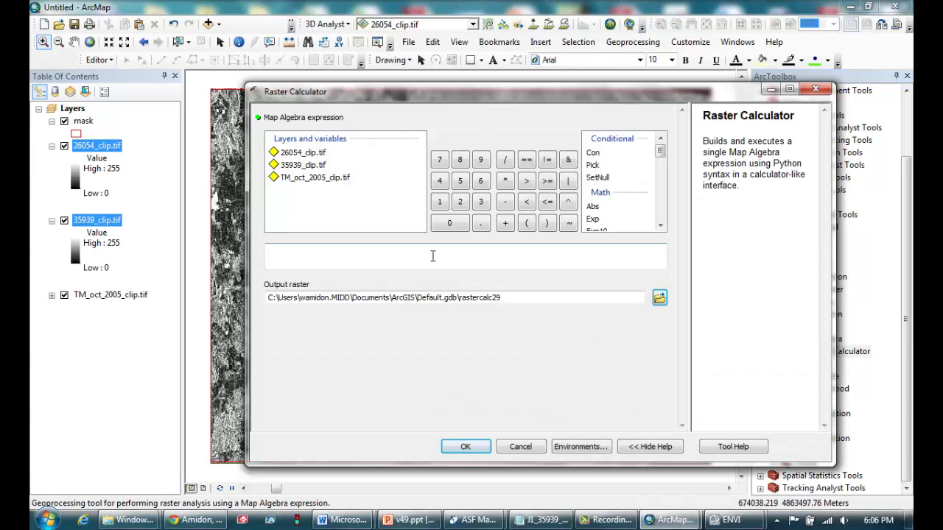
Build the map algebra expression ("26054_clip.tif" + "35939_clip.tif") / 2 to average the two radar rasters.
{"action": "left_click", "coordinate": [433, 255]}
{"action": "left_click", "coordinate": [527, 224]}
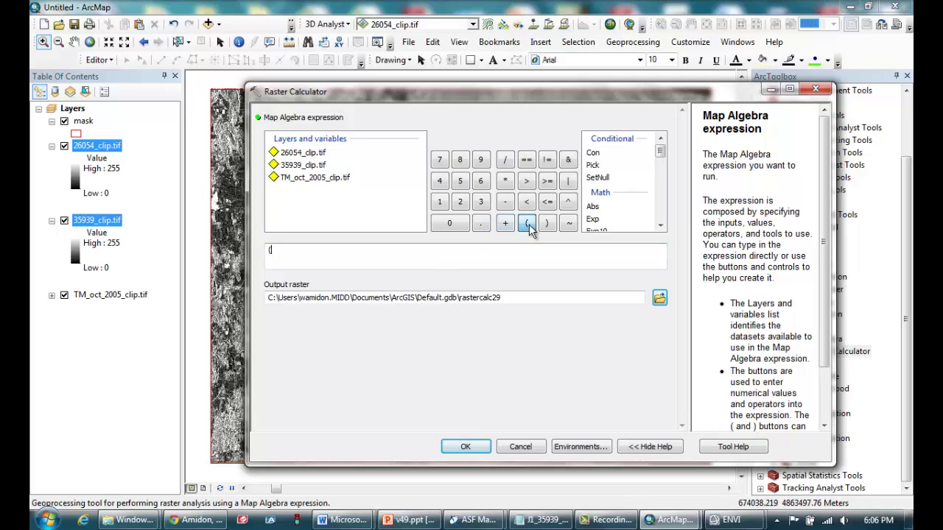
{"action": "double_click", "coordinate": [301, 152]}
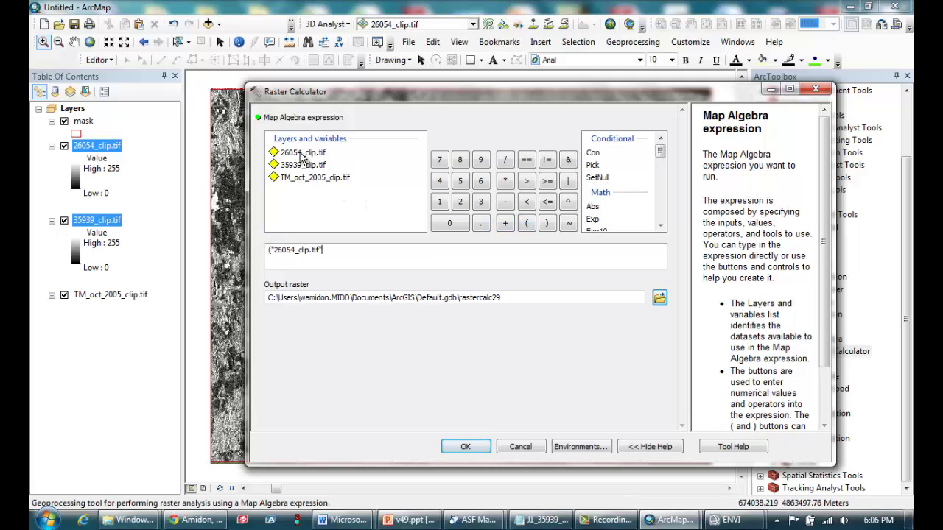
{"action": "left_click", "coordinate": [506, 223]}
{"action": "double_click", "coordinate": [290, 166]}
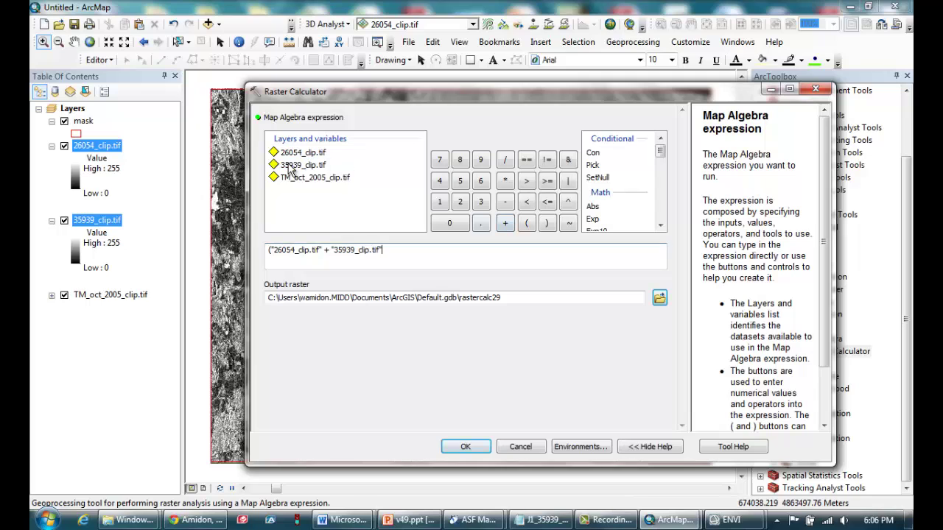
{"action": "left_click", "coordinate": [546, 224]}
{"action": "left_click", "coordinate": [505, 160]}
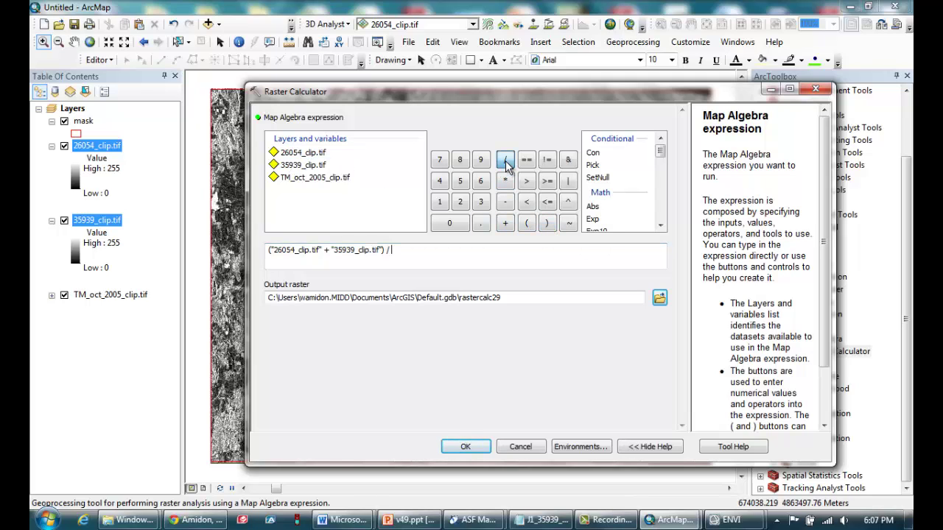
{"action": "left_click", "coordinate": [460, 201]}
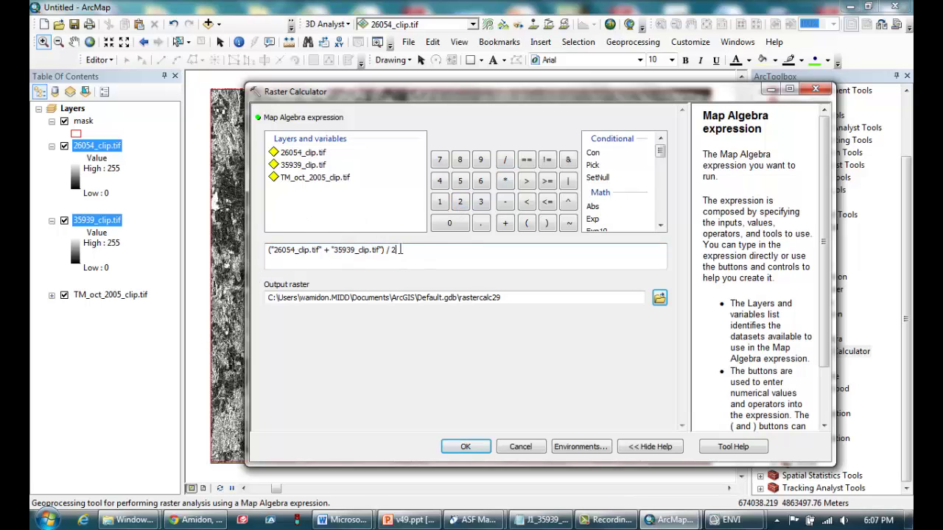
Set the output raster to 35939_26054_avg.tif in the Lab9_radar\Data\processed_radar folder and run the calculation.
{"action": "left_click", "coordinate": [659, 299]}
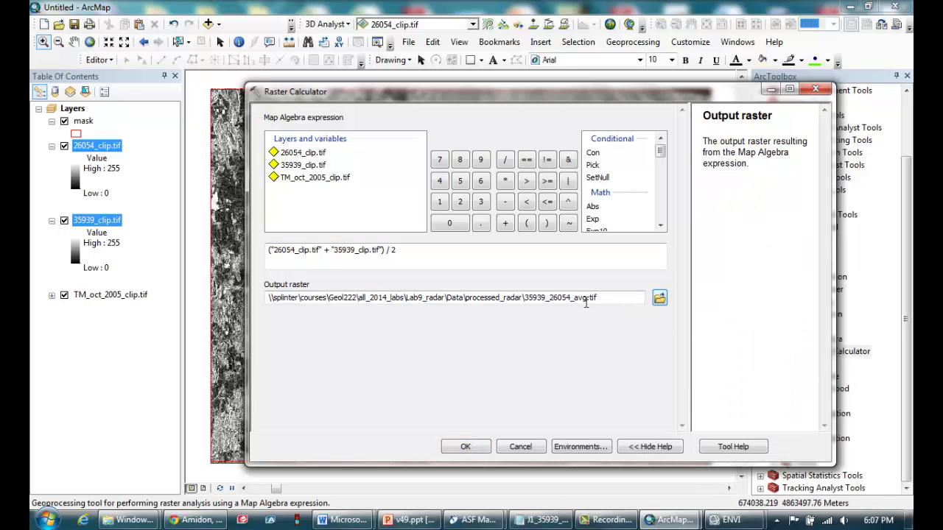
{"action": "left_click_drag", "start_coordinate": [588, 300], "coordinate": [537, 305]}
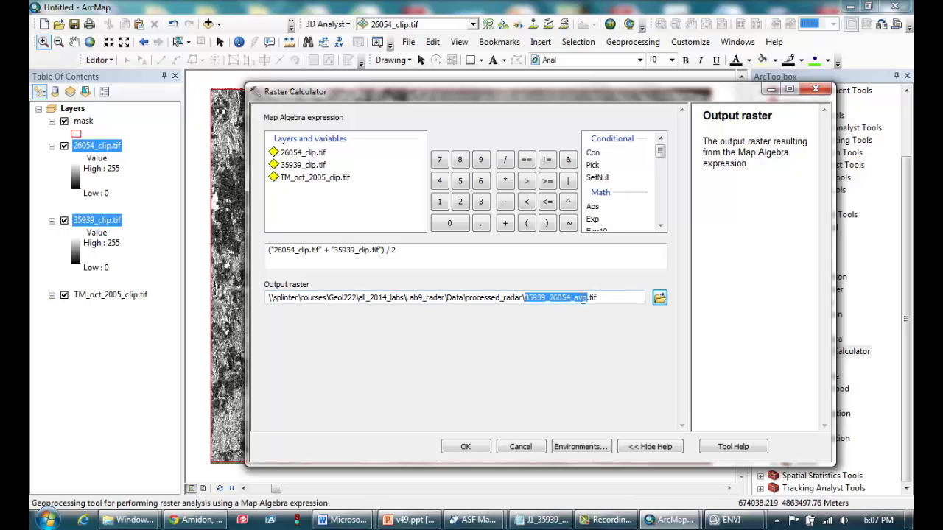
{"action": "left_click", "coordinate": [605, 298]}
{"action": "left_click", "coordinate": [465, 446]}
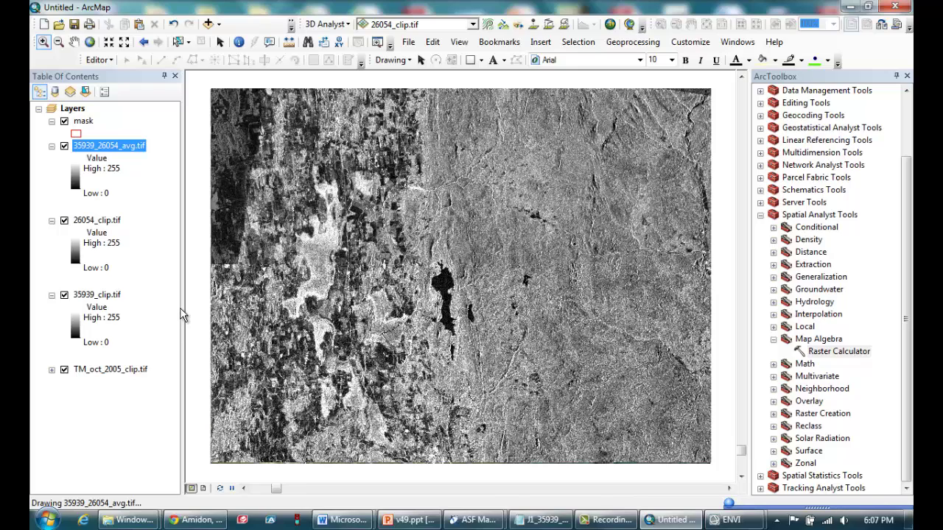
Compare the averaged raster with 26054_clip.tif by repeatedly switching its visibility, and collapse the averaged layer's legend.
{"action": "left_click", "coordinate": [64, 146]}
{"action": "left_click", "coordinate": [64, 148]}
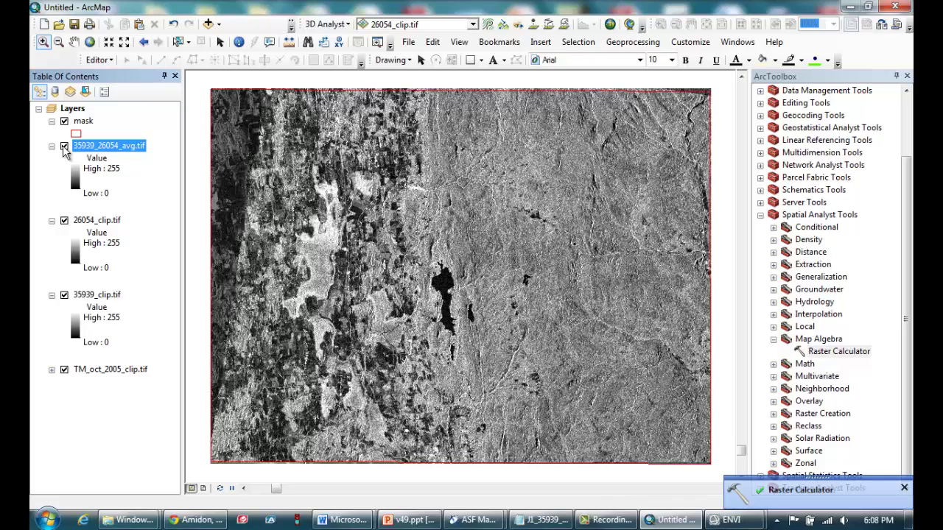
{"action": "left_click", "coordinate": [65, 147]}
{"action": "left_click", "coordinate": [65, 147]}
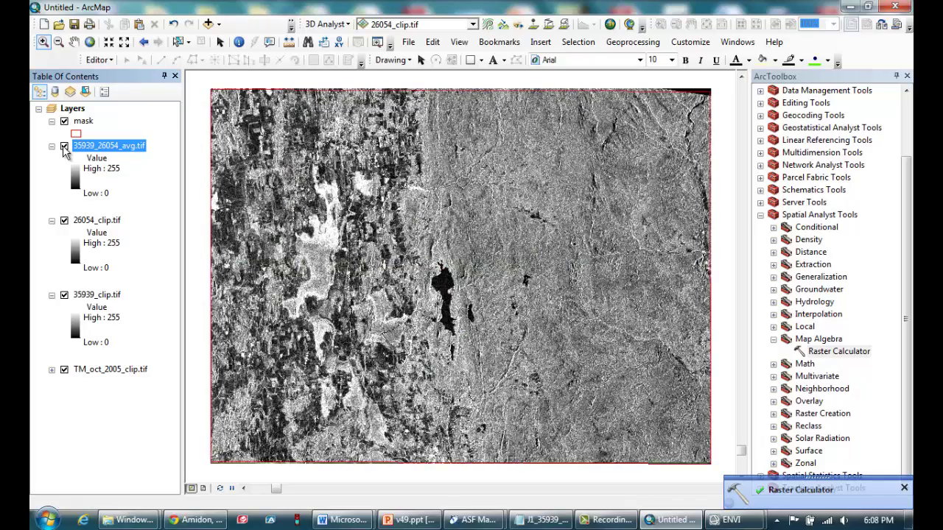
{"action": "left_click", "coordinate": [64, 147]}
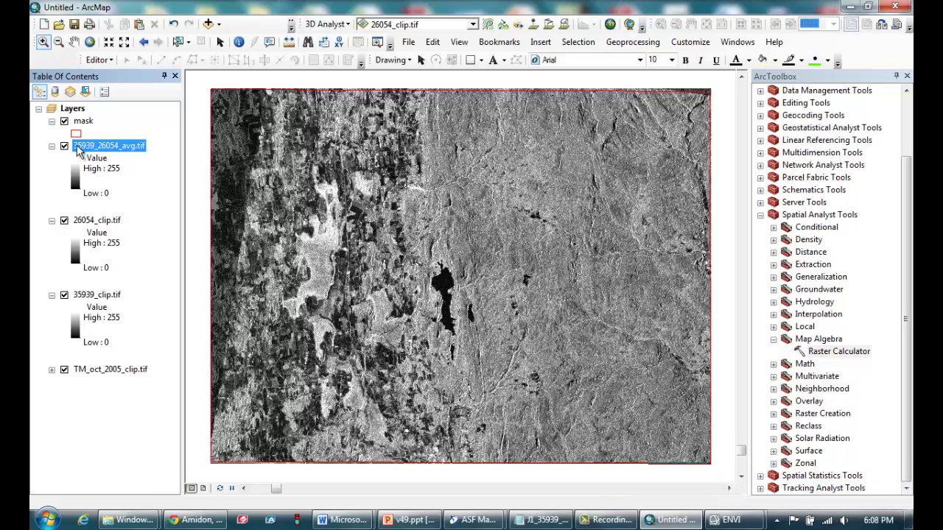
{"action": "left_click", "coordinate": [52, 147]}
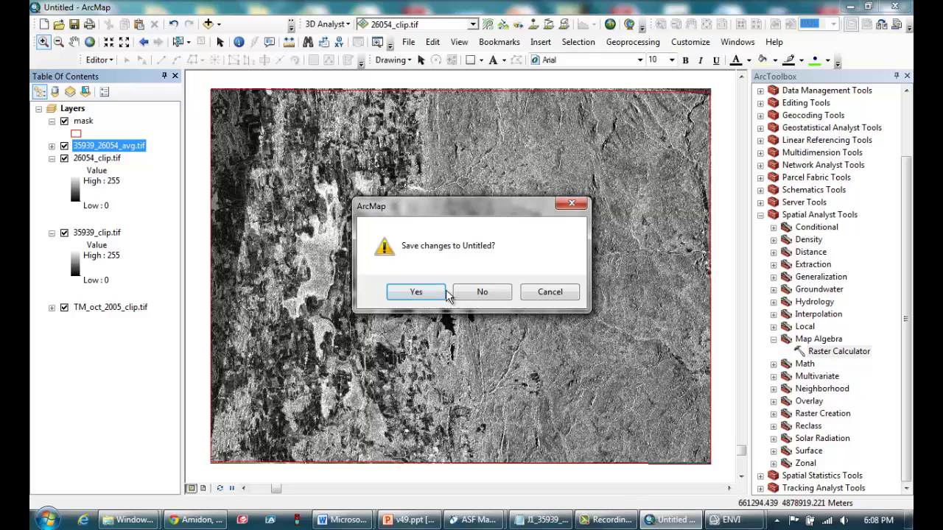
Exit ArcMap without saving the map, and open 35939_26054_avg.tif from the processed_radar folder in ENVI.
{"action": "left_click", "coordinate": [495, 292]}
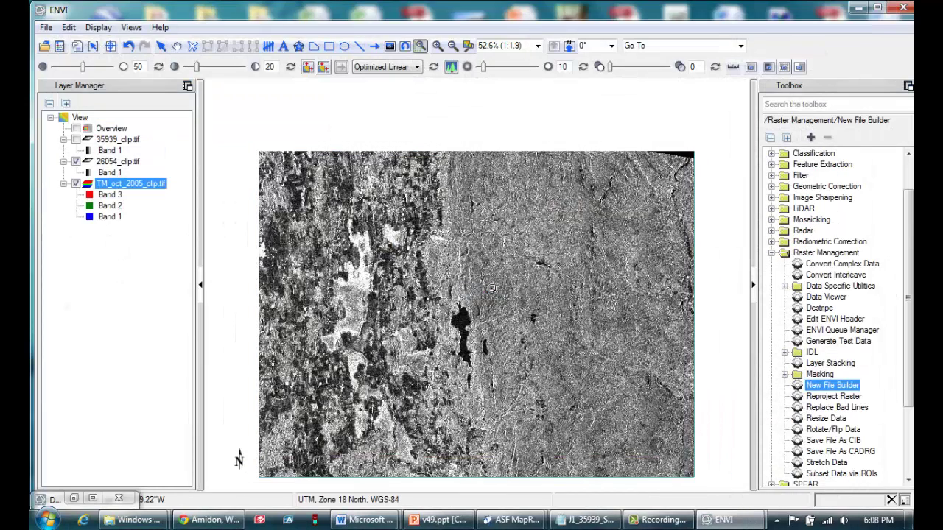
{"action": "left_click", "coordinate": [46, 27]}
{"action": "left_click", "coordinate": [72, 44]}
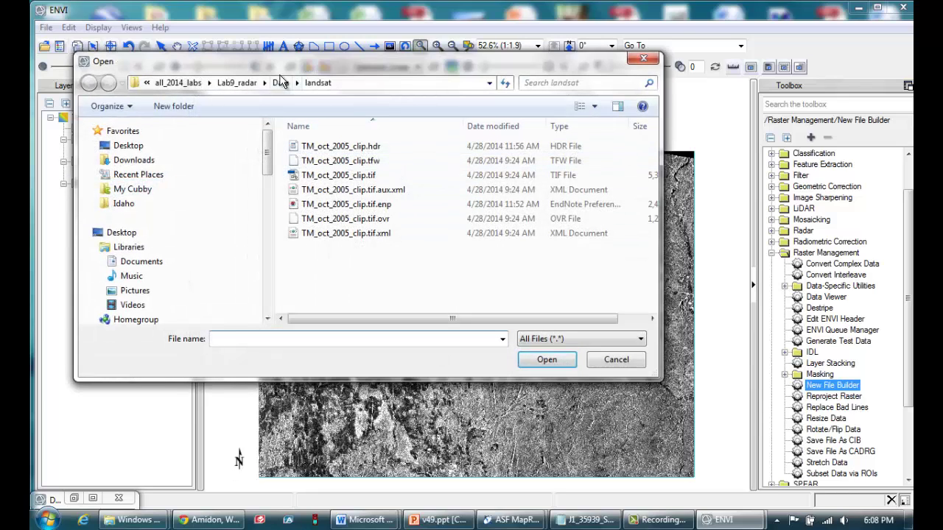
{"action": "left_click", "coordinate": [279, 82]}
{"action": "double_click", "coordinate": [324, 175]}
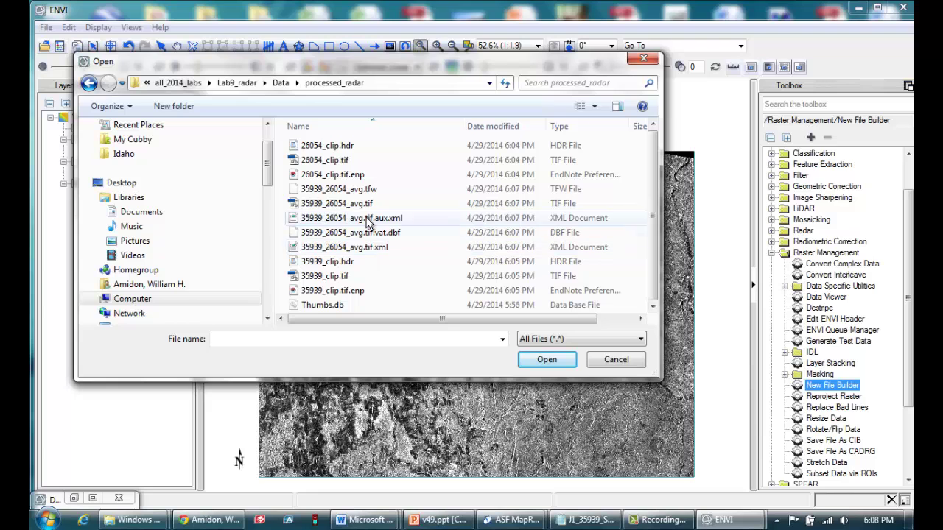
{"action": "left_click", "coordinate": [337, 203]}
{"action": "left_click", "coordinate": [546, 359]}
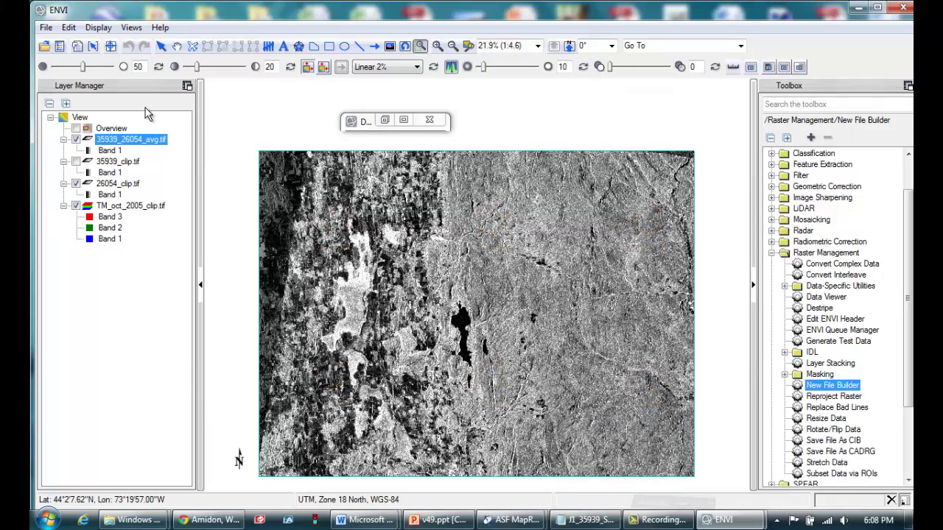
Remove the 35939_clip.tif and 26054_clip.tif layers from the view.
{"action": "right_click", "coordinate": [125, 168]}
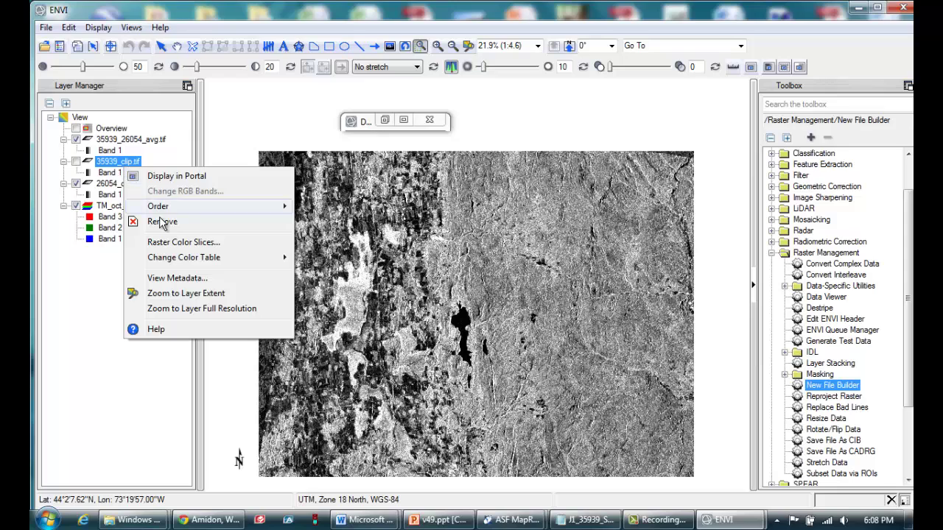
{"action": "left_click", "coordinate": [161, 221]}
{"action": "right_click", "coordinate": [122, 168]}
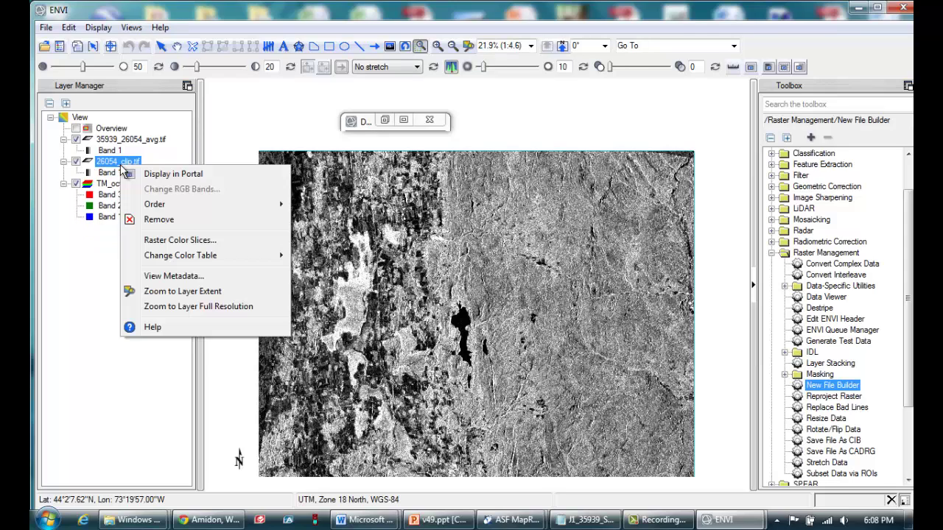
{"action": "left_click", "coordinate": [158, 219]}
Compare the averaged radar image with the Landsat TM scene by repeatedly switching the visibility of 35939_26054_avg.tif.
{"action": "left_click", "coordinate": [154, 141]}
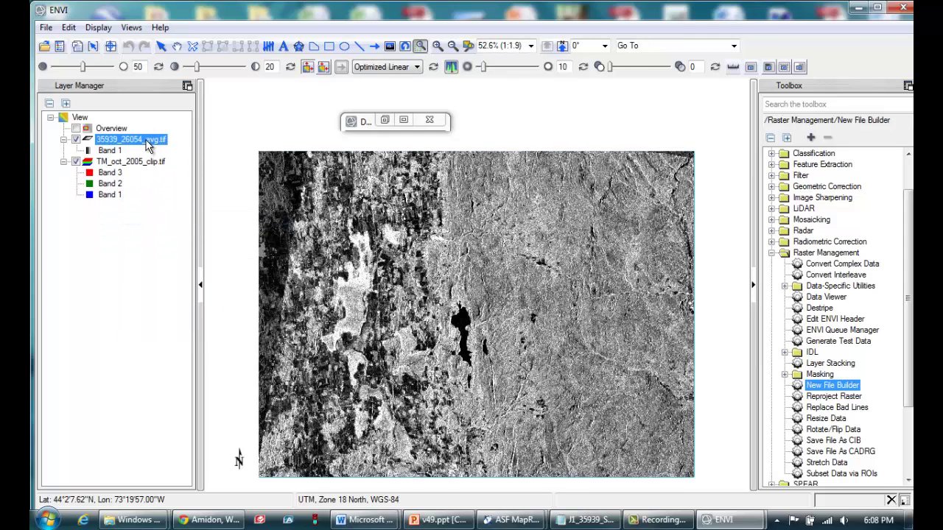
{"action": "left_click", "coordinate": [149, 163]}
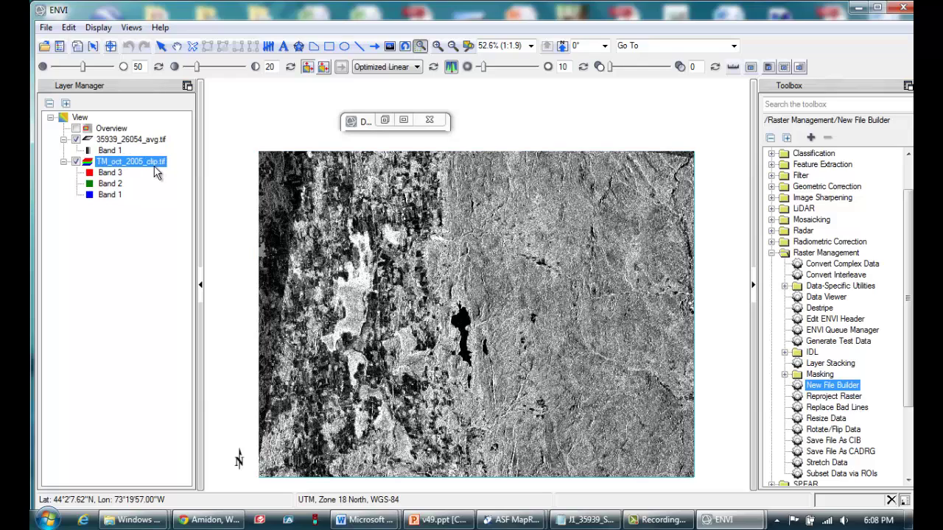
{"action": "left_click", "coordinate": [76, 139]}
{"action": "left_click", "coordinate": [76, 140]}
{"action": "left_click", "coordinate": [76, 139]}
{"action": "left_click", "coordinate": [76, 139]}
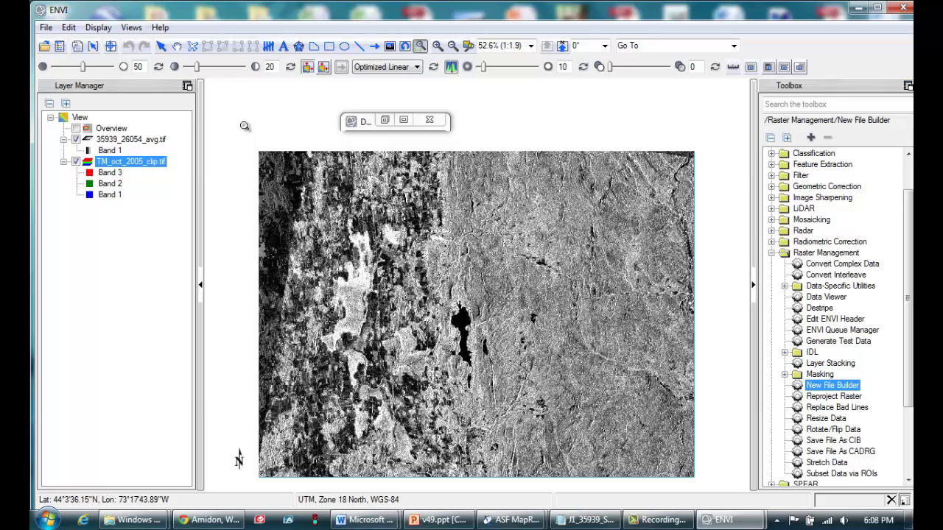
Collapse the Raster Management tools and open the Convolutions and Morphology tool from the Filter tools.
{"action": "left_click", "coordinate": [771, 252]}
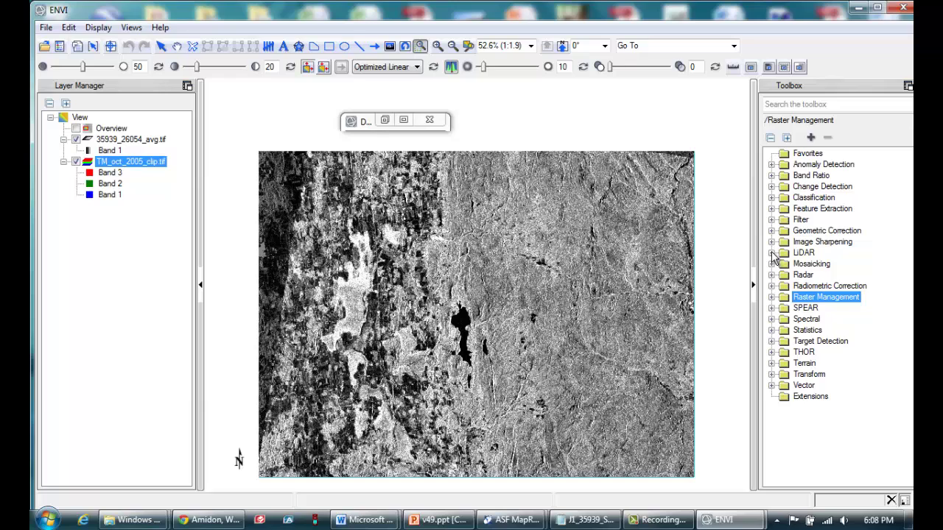
{"action": "left_click", "coordinate": [800, 220]}
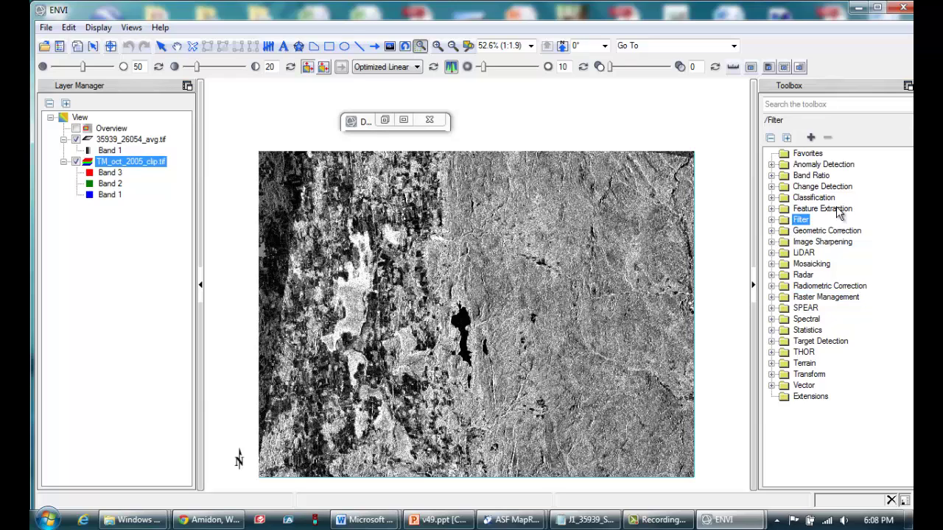
{"action": "left_click", "coordinate": [771, 220]}
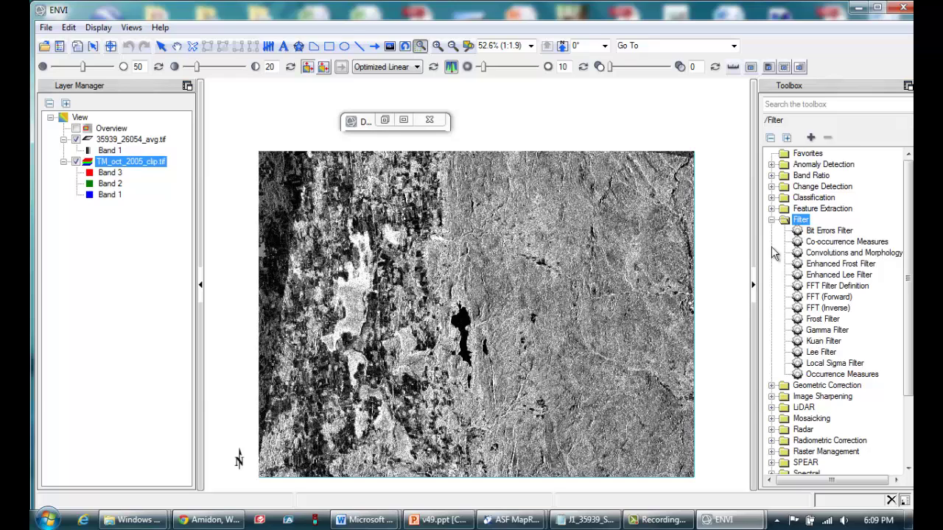
{"action": "left_click", "coordinate": [817, 252]}
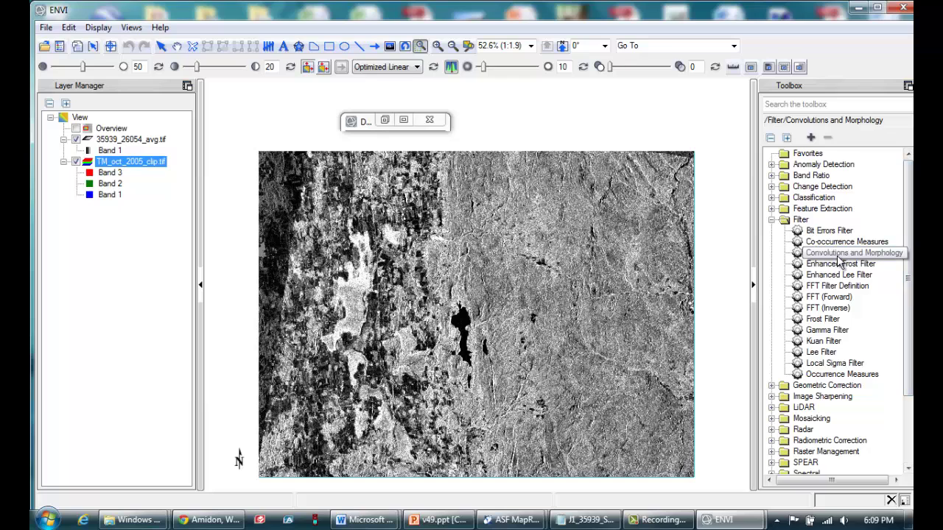
{"action": "double_click", "coordinate": [835, 254]}
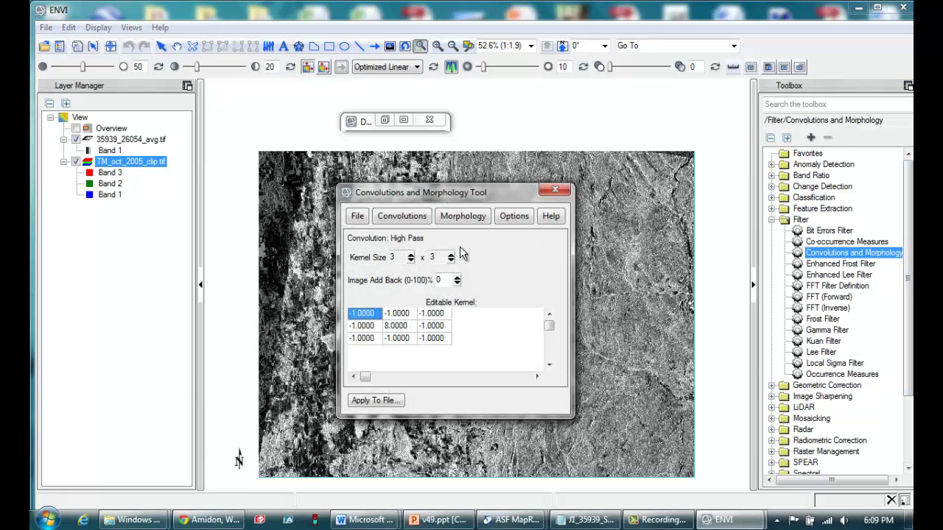
Set up a median convolution with a kernel size of 5 and choose 35939_26054_avg.tif as its input file.
{"action": "left_click", "coordinate": [411, 254]}
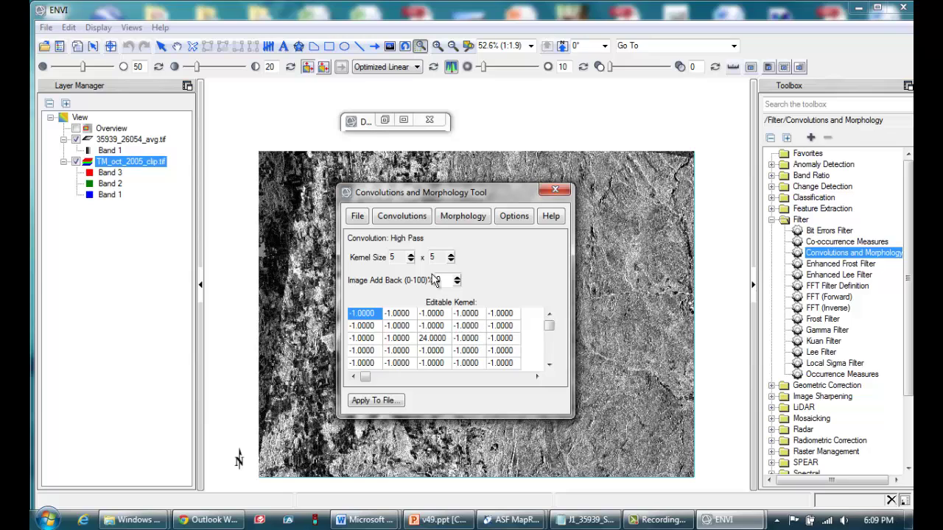
{"action": "left_click", "coordinate": [400, 218]}
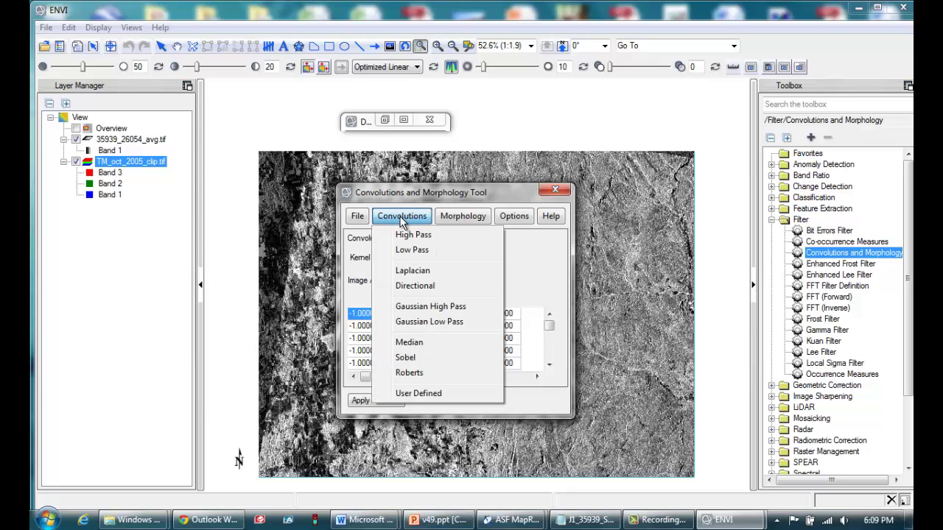
{"action": "left_click", "coordinate": [426, 343]}
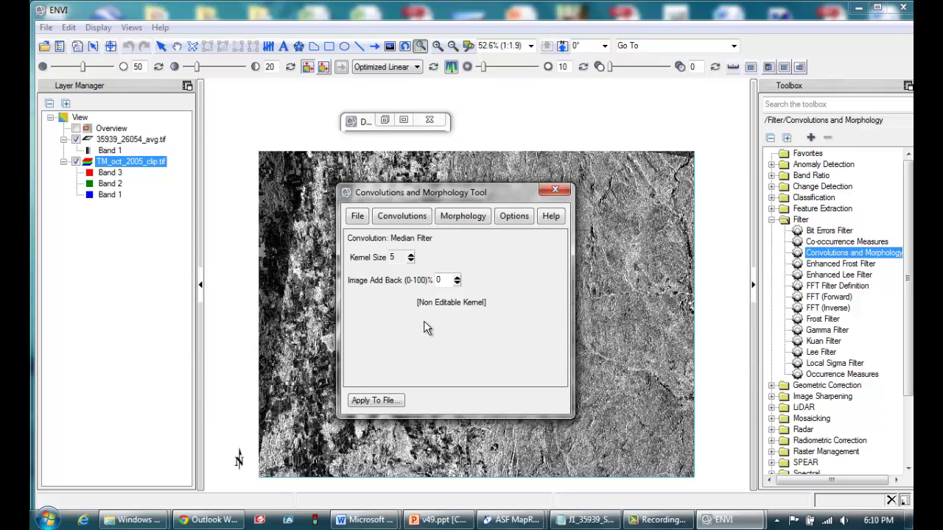
{"action": "left_click", "coordinate": [391, 405]}
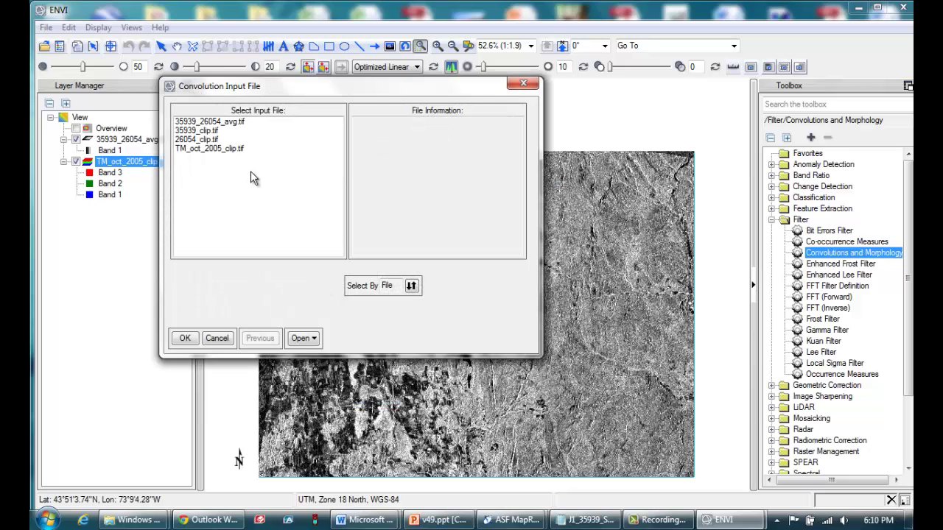
{"action": "left_click", "coordinate": [235, 123]}
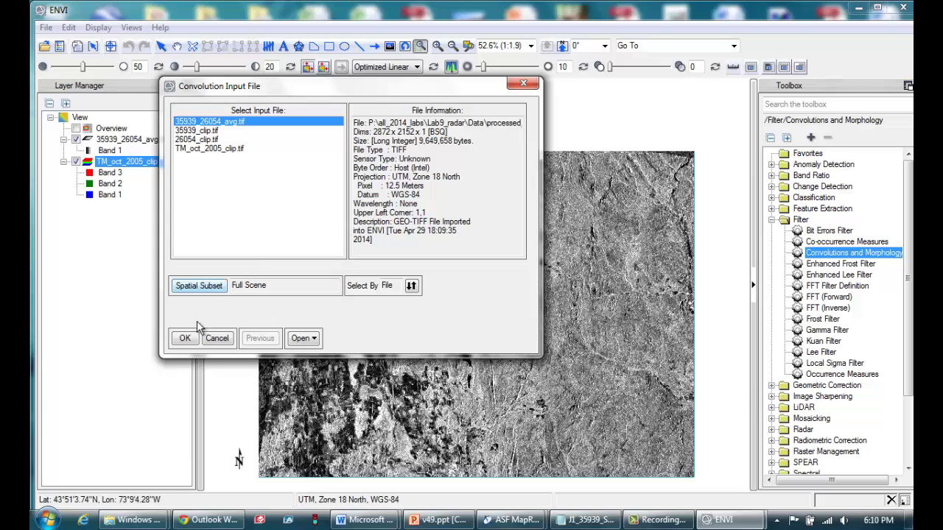
{"action": "left_click", "coordinate": [185, 339]}
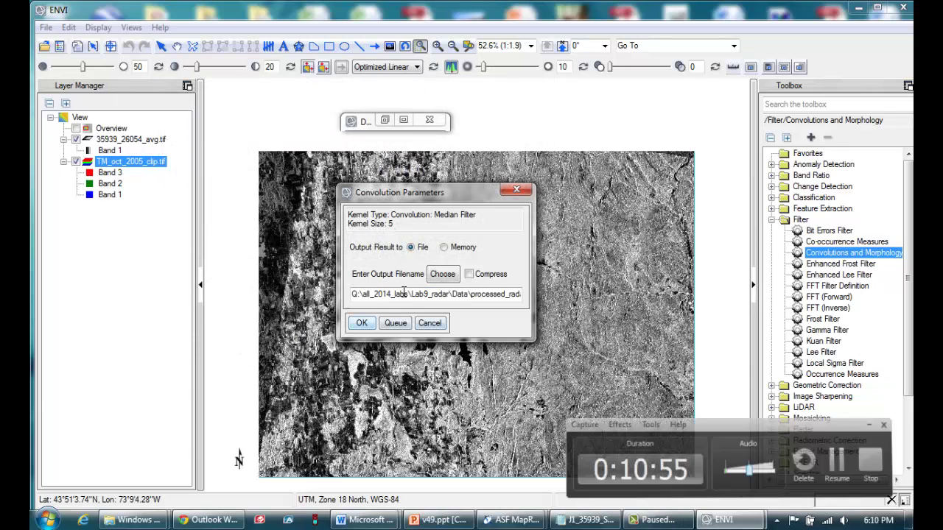
Run the median filter with its result saved to file as 35939_26054_median.tif in the processed_radar folder.
{"action": "left_click_drag", "start_coordinate": [489, 294], "coordinate": [567, 302]}
{"action": "left_click", "coordinate": [471, 295]}
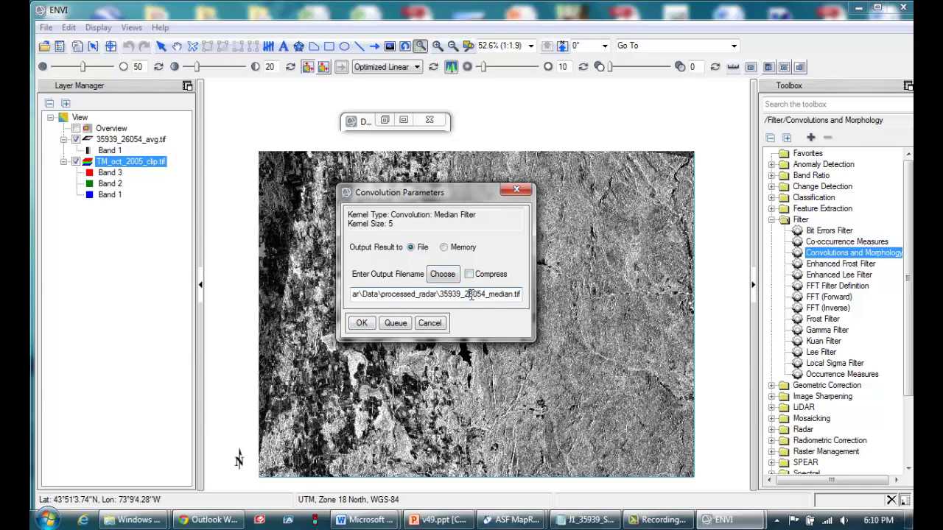
{"action": "left_click_drag", "start_coordinate": [488, 296], "coordinate": [526, 296]}
{"action": "left_click", "coordinate": [514, 296]}
{"action": "left_click", "coordinate": [363, 324]}
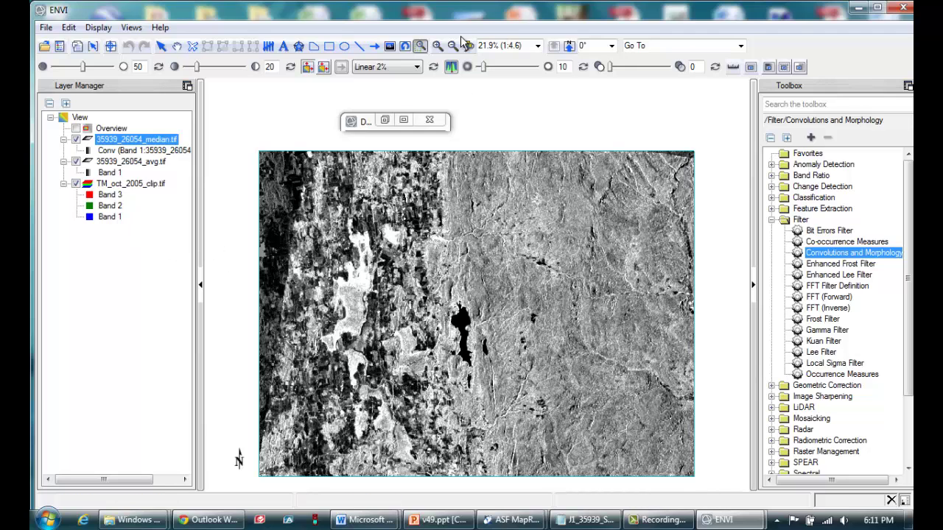
Compare the median-filtered image with the averaged image up close by repeatedly switching the visibility of 35939_26054_median.tif.
{"action": "left_click", "coordinate": [438, 46]}
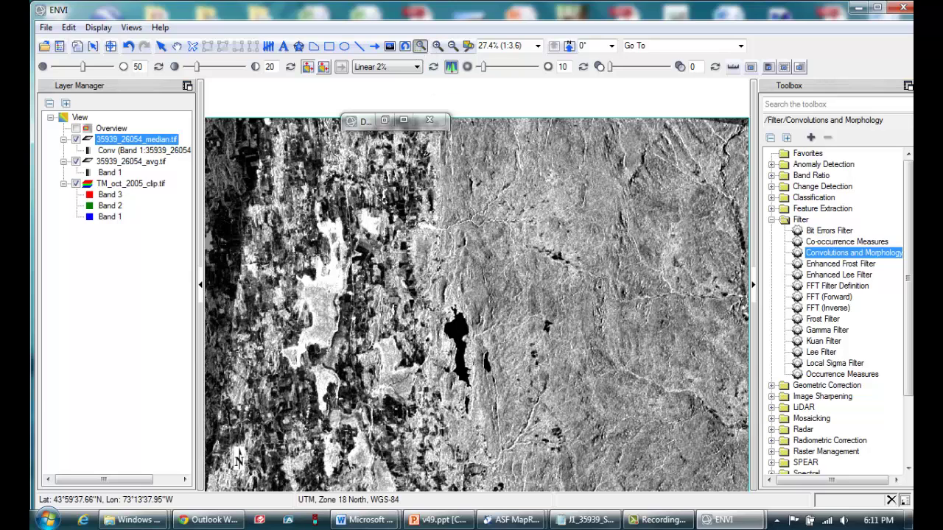
{"action": "left_click", "coordinate": [372, 300]}
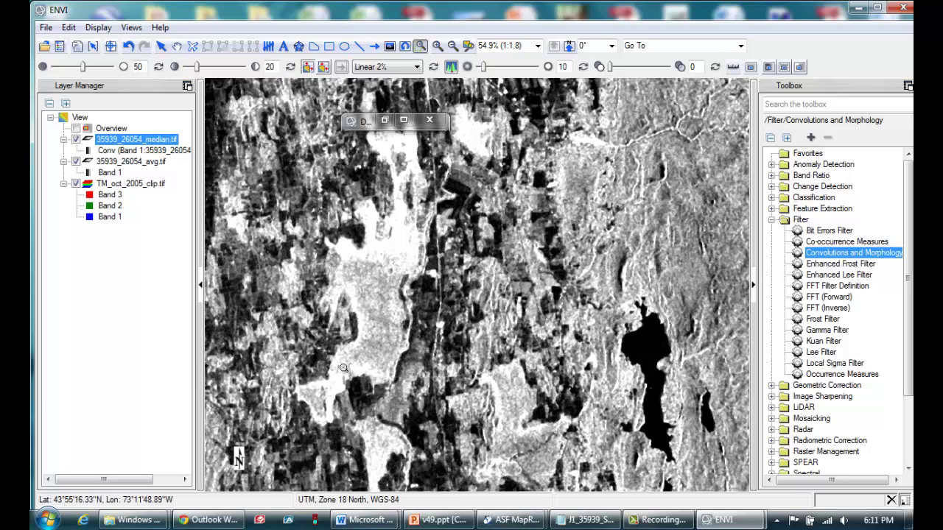
{"action": "left_click", "coordinate": [76, 141]}
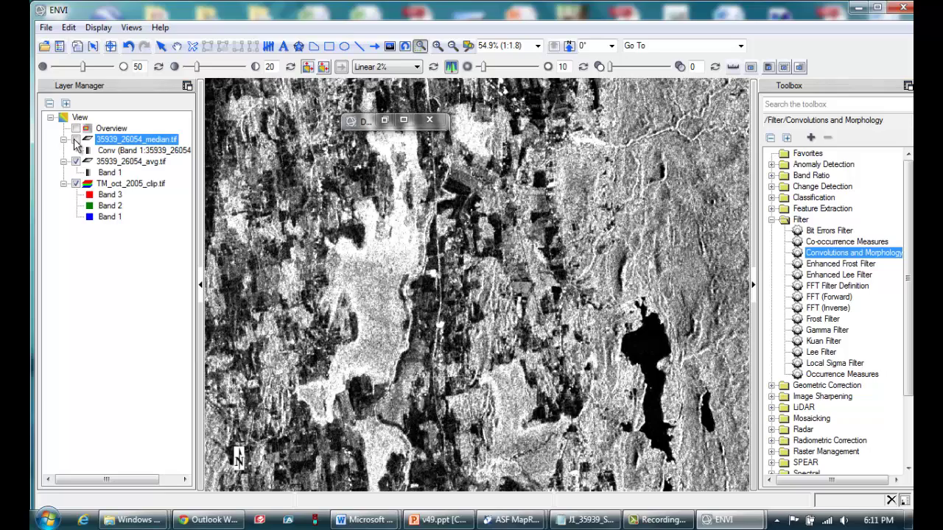
{"action": "left_click", "coordinate": [76, 141]}
{"action": "left_click", "coordinate": [76, 140]}
{"action": "left_click", "coordinate": [75, 141]}
{"action": "left_click", "coordinate": [75, 140]}
{"action": "left_click", "coordinate": [76, 140]}
{"action": "left_click", "coordinate": [76, 140]}
{"action": "left_click", "coordinate": [76, 141]}
{"action": "left_click", "coordinate": [76, 141]}
{"action": "left_click", "coordinate": [76, 141]}
{"action": "left_click", "coordinate": [75, 141]}
{"action": "left_click", "coordinate": [76, 141]}
{"action": "left_click", "coordinate": [76, 141]}
{"action": "left_click", "coordinate": [76, 141]}
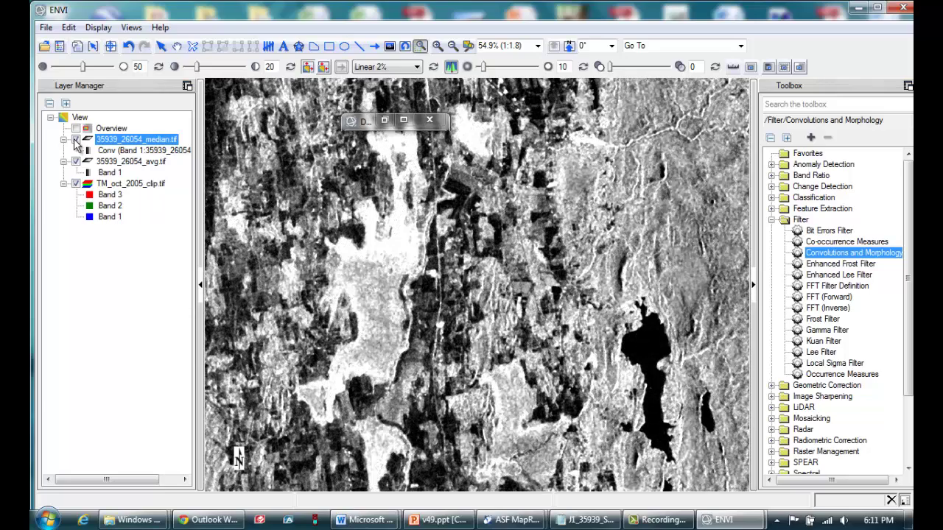
{"action": "left_click", "coordinate": [76, 141]}
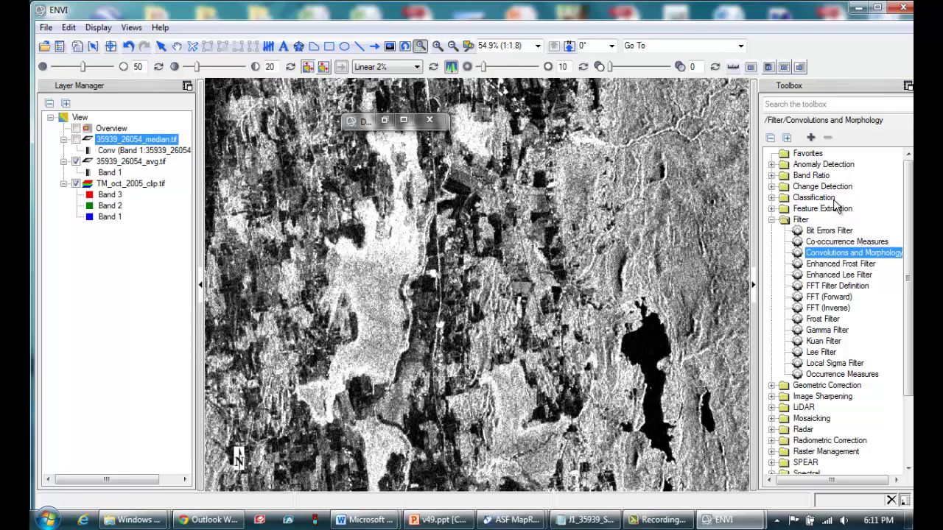
Set up a Gamma Filter on 35939_26054_avg.tif with a filter size of 5 and the number of looks at 3.
{"action": "left_click", "coordinate": [826, 332]}
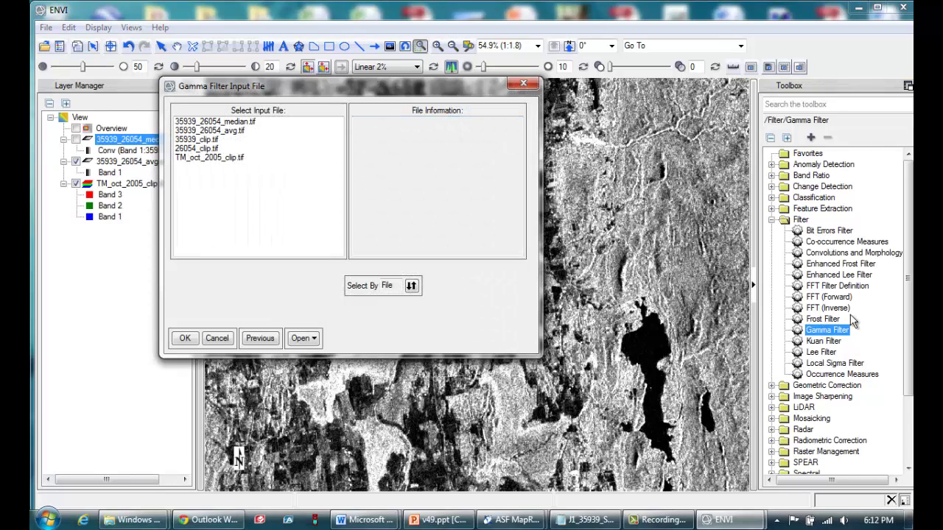
{"action": "left_click", "coordinate": [228, 132]}
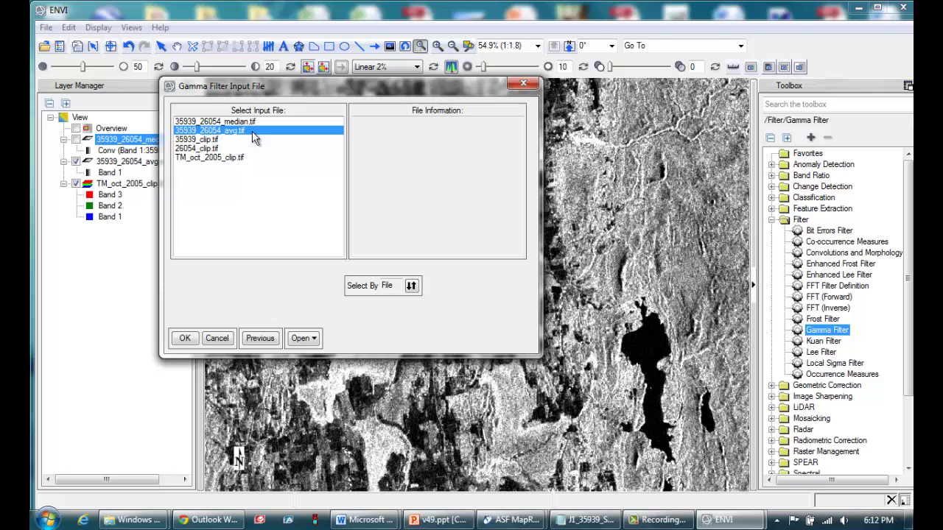
{"action": "left_click", "coordinate": [186, 338]}
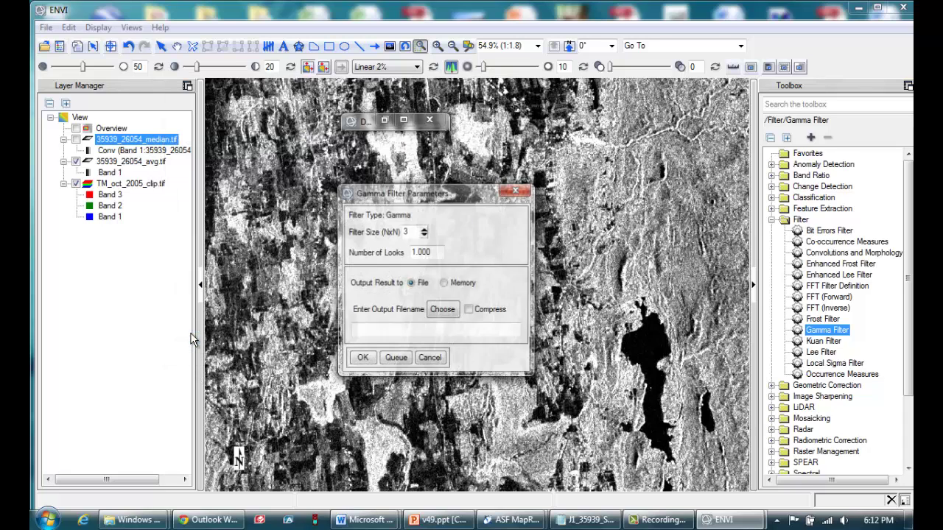
{"action": "left_click", "coordinate": [424, 229]}
{"action": "left_click", "coordinate": [423, 229]}
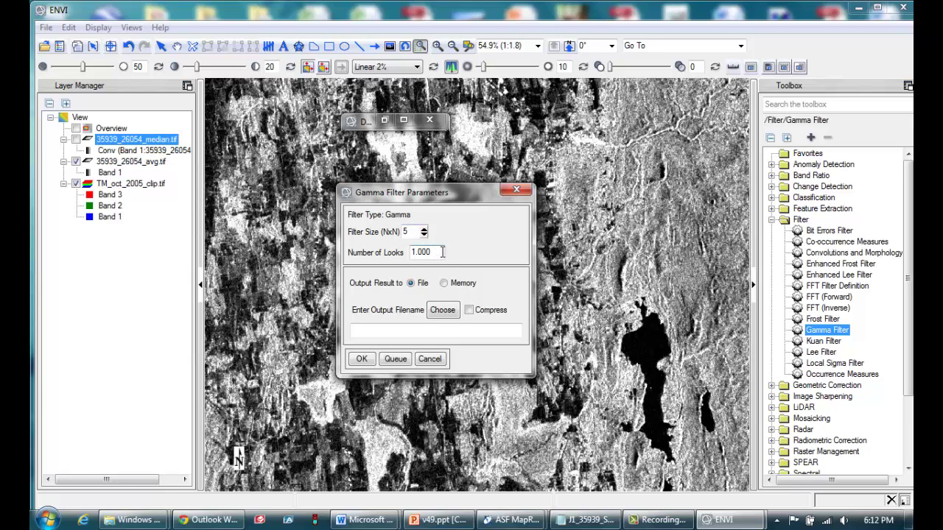
{"action": "left_click_drag", "start_coordinate": [442, 252], "coordinate": [402, 255]}
{"action": "type", "text": "3"}
Run the gamma filter with its result saved to file as 35939_26054_gamma.tif in the processed_radar folder.
{"action": "left_click", "coordinate": [442, 309]}
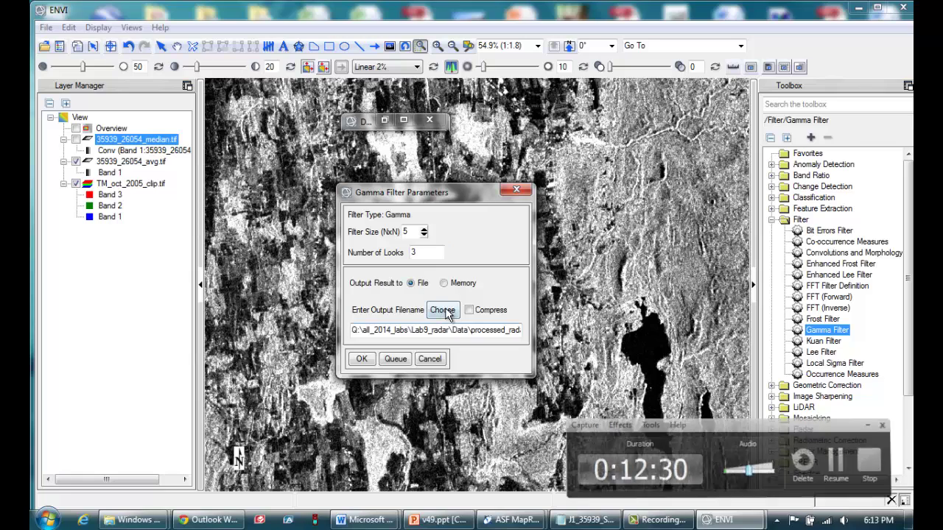
{"action": "left_click_drag", "start_coordinate": [486, 330], "coordinate": [522, 331]}
{"action": "left_click", "coordinate": [495, 333]}
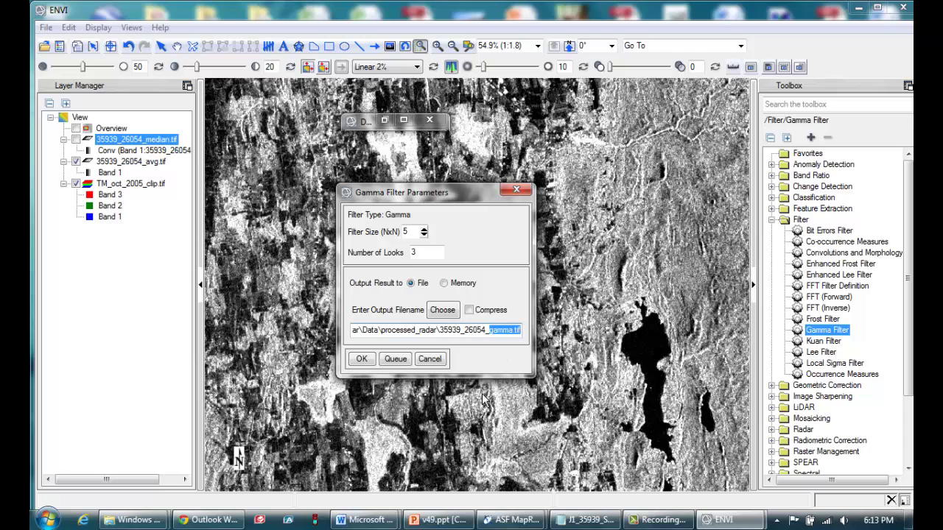
{"action": "left_click", "coordinate": [362, 360]}
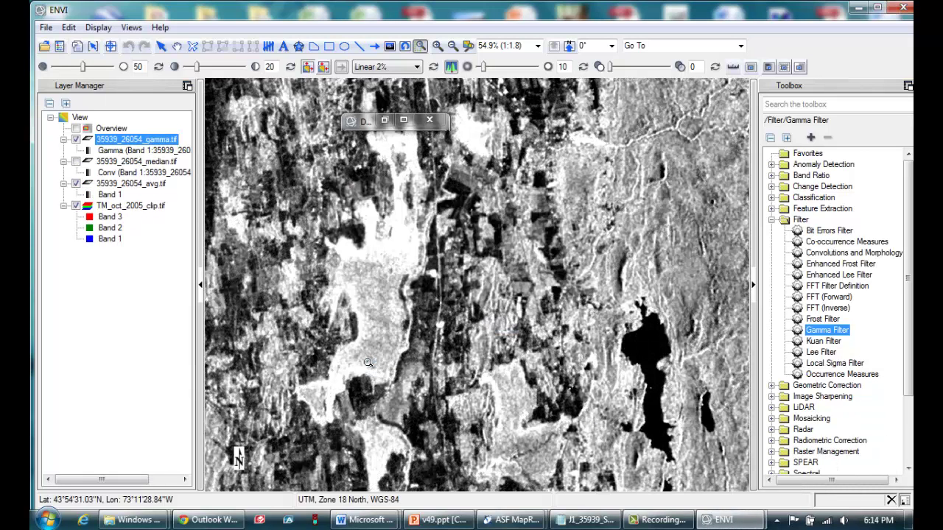
Compare the gamma-filtered image with the averaged and median-filtered images by switching the visibility of their layers.
{"action": "left_click", "coordinate": [77, 163]}
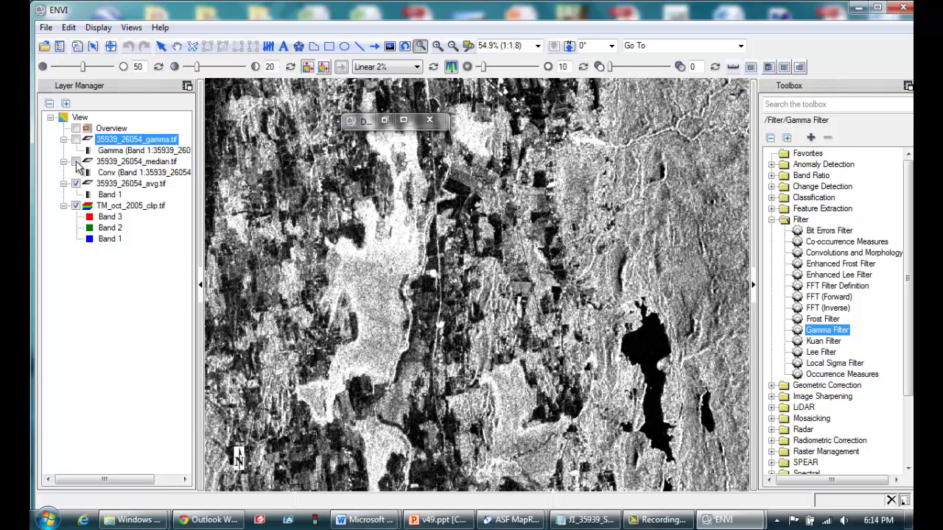
{"action": "left_click", "coordinate": [76, 162]}
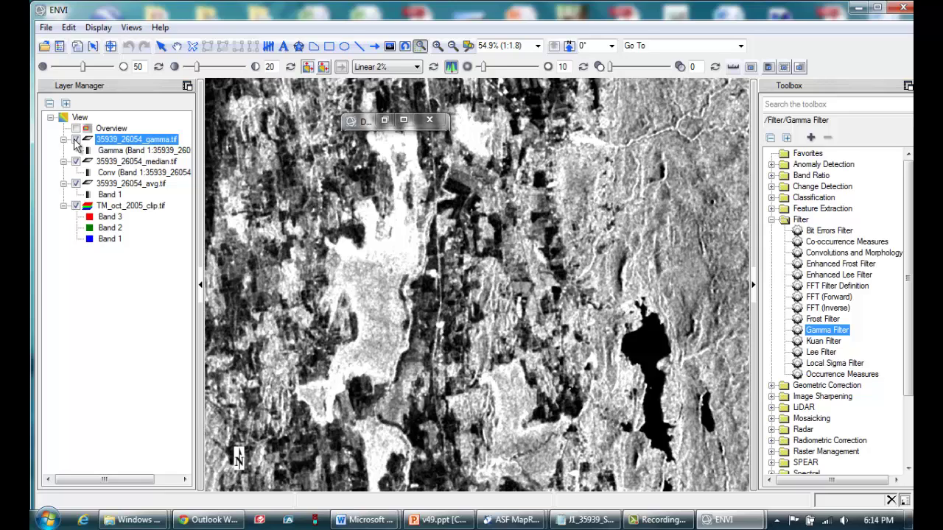
{"action": "left_click", "coordinate": [76, 140]}
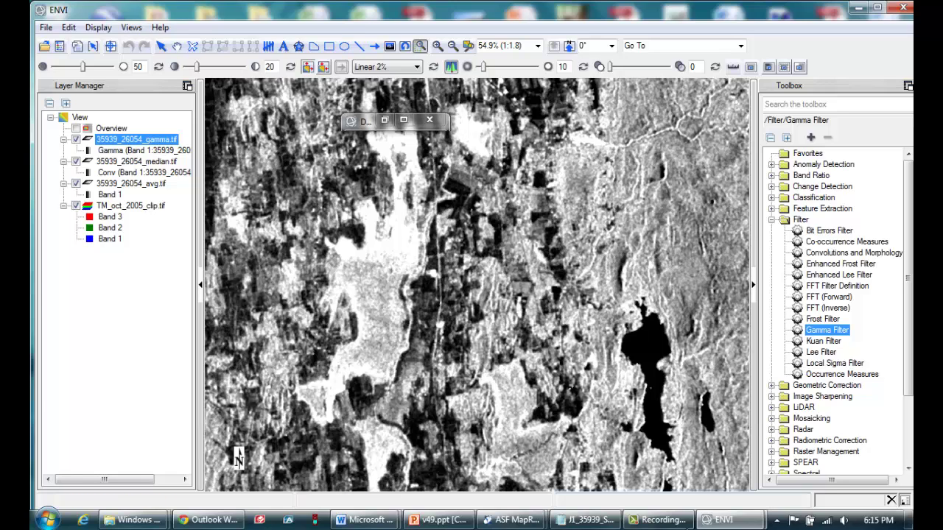
{"action": "mouse_move", "coordinate": [430, 523]}
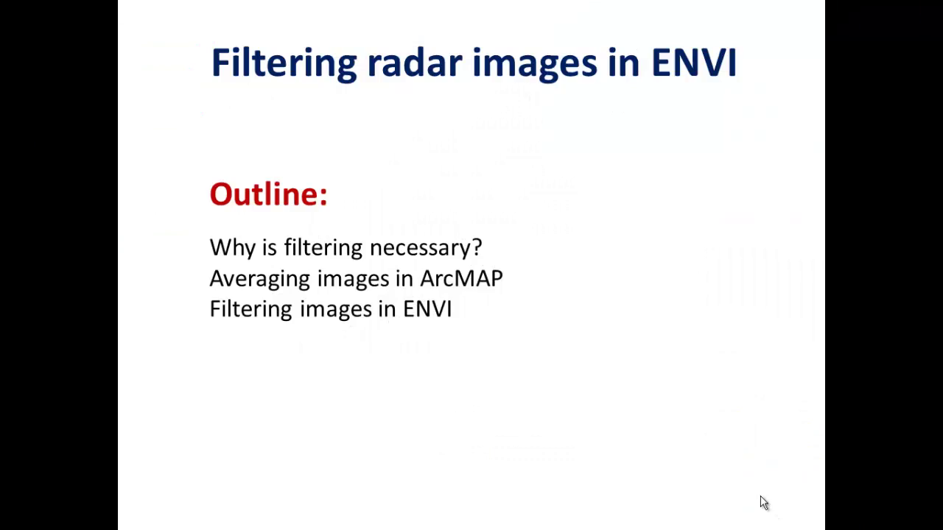